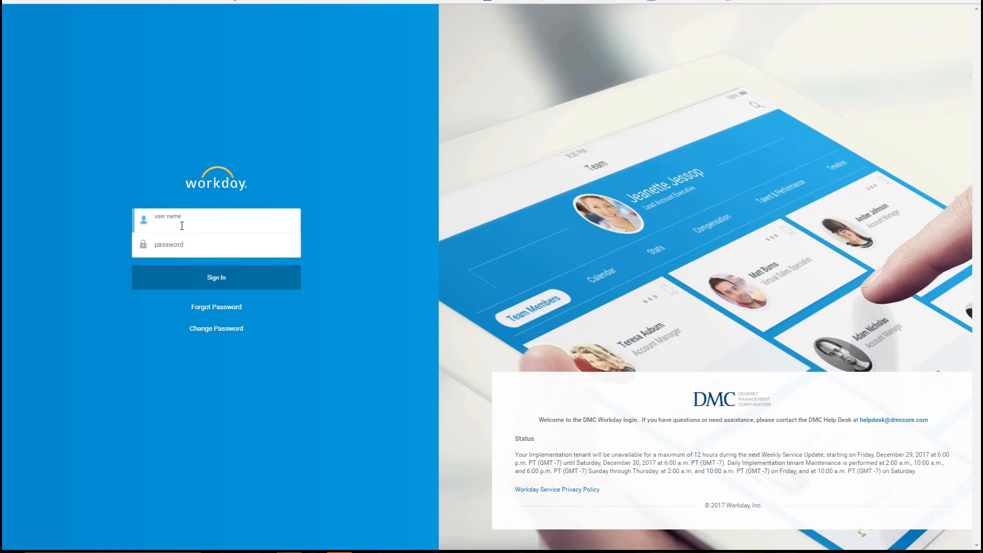
# Sign in to Workday with the account's user name and password.
pyautogui.press('Tab')
pyautogui.write('••••••••')
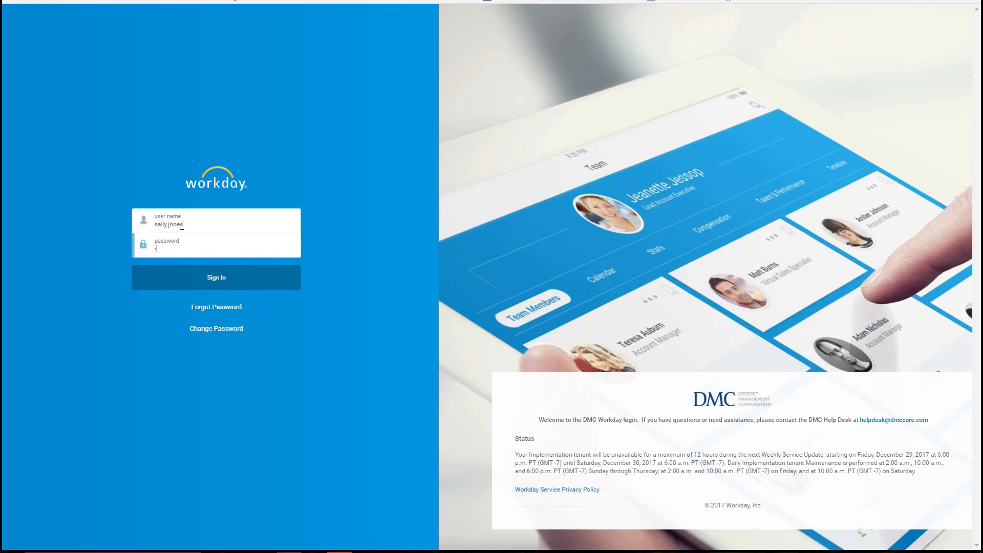
pyautogui.press('Return')
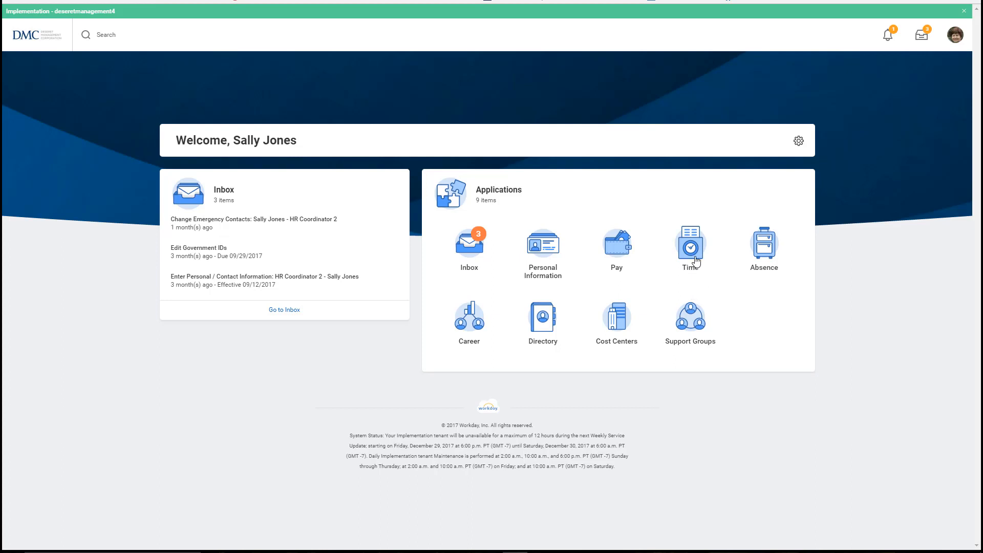
# Open the Time app and this week's Enter Time calendar for Dec 24–30, 2017.
pyautogui.click(695, 256)
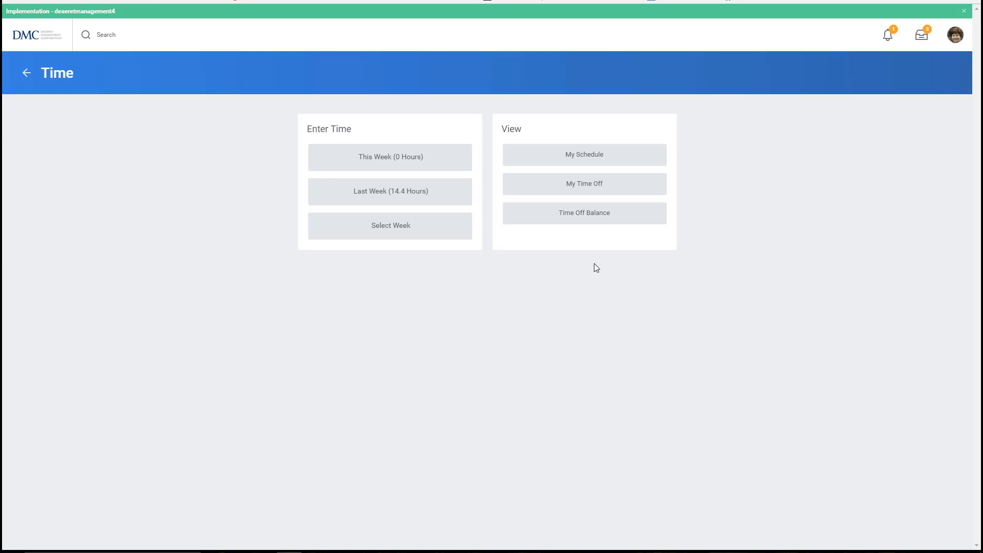
pyautogui.click(434, 162)
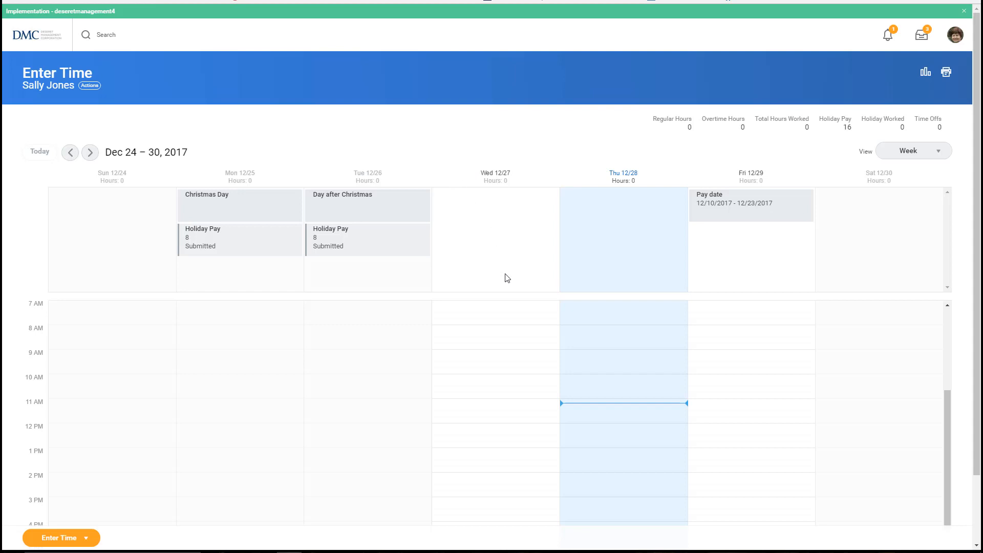
# Start a Worked Time entry on Wed 12/27 from 8:07 AM to 12:31 PM.
pyautogui.click(506, 341)
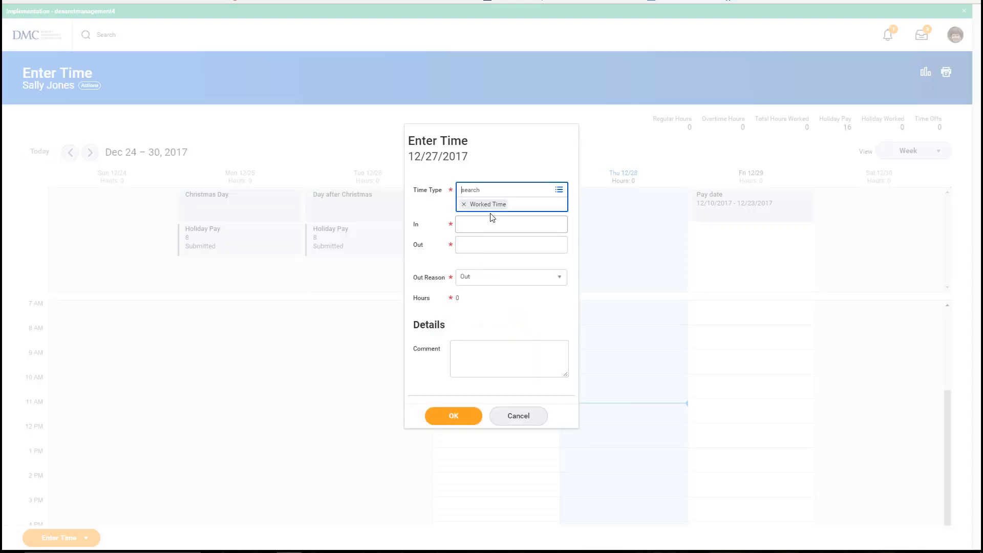
pyautogui.click(560, 190)
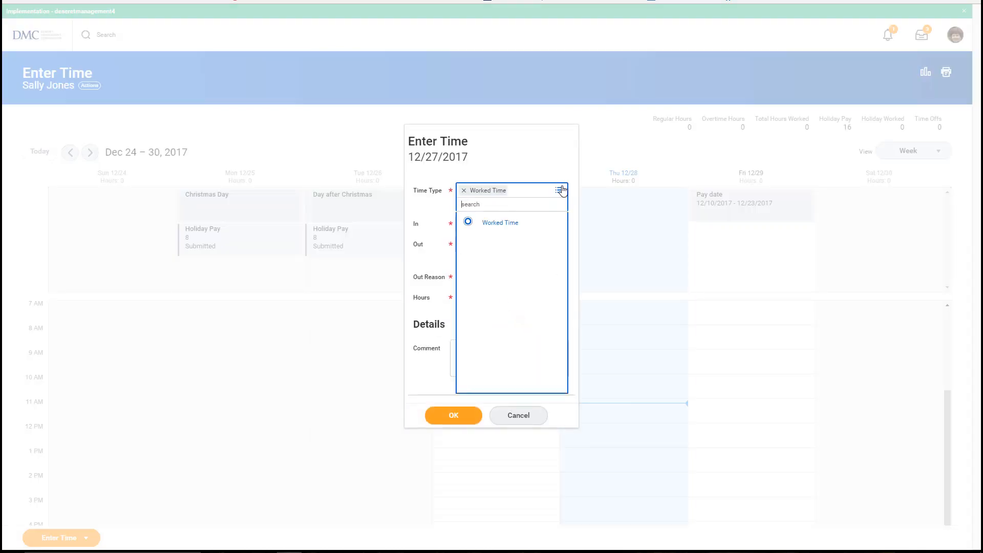
pyautogui.click(533, 226)
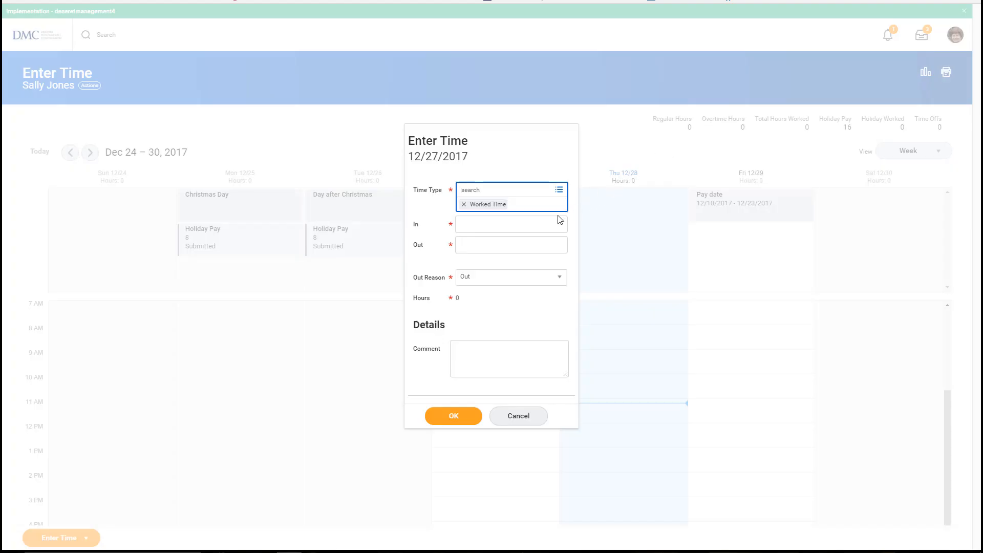
pyautogui.click(551, 223)
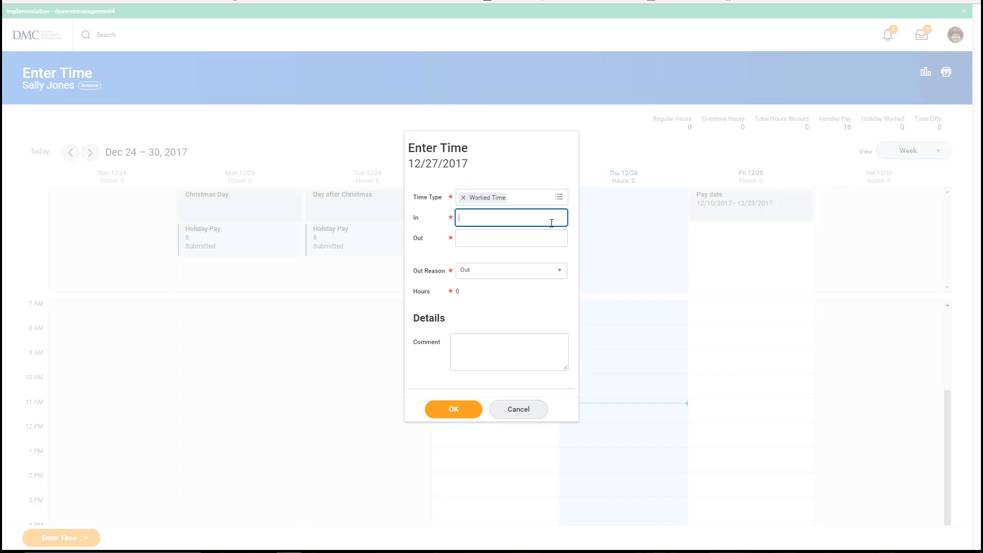
pyautogui.write('807')
pyautogui.press('Tab')
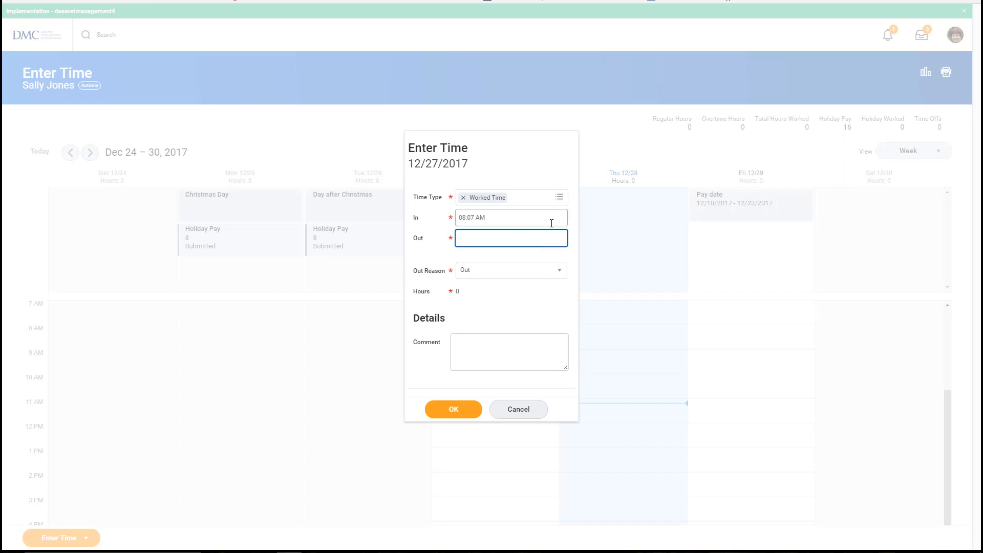
pyautogui.write('1231')
pyautogui.press('Tab')
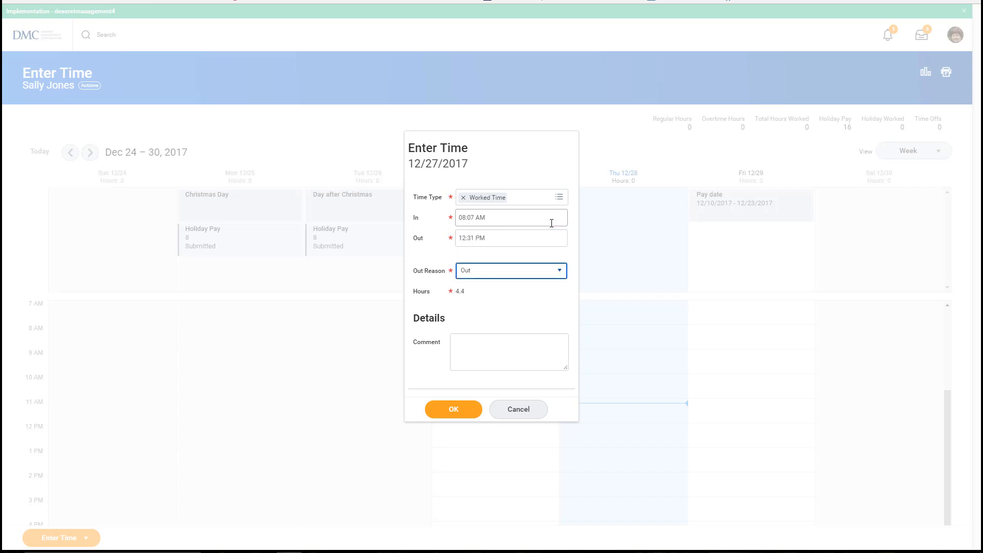
# Set the out reason to Out, add the comment 'Carrabas', and save the entry.
pyautogui.click(557, 272)
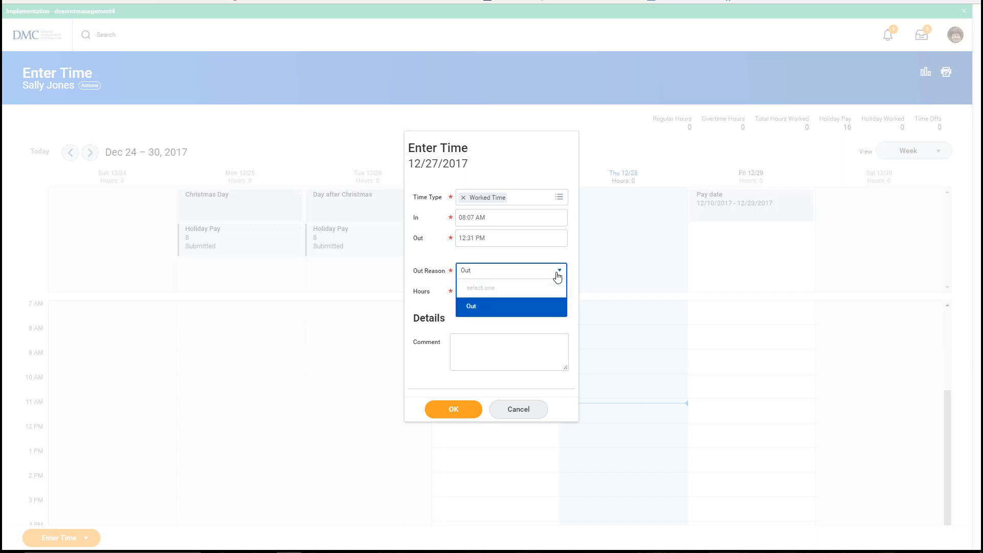
pyautogui.click(506, 309)
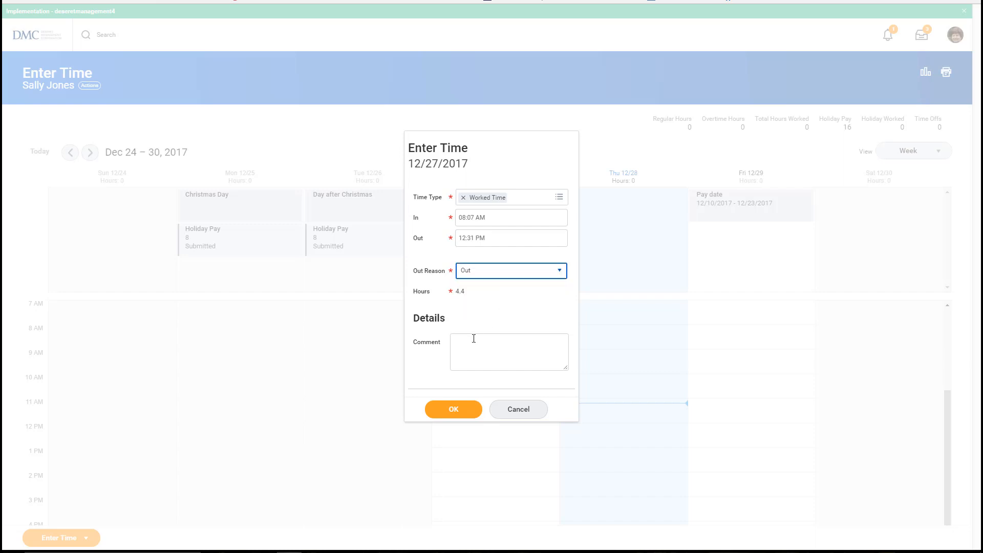
pyautogui.click(471, 339)
pyautogui.write('Carabas')
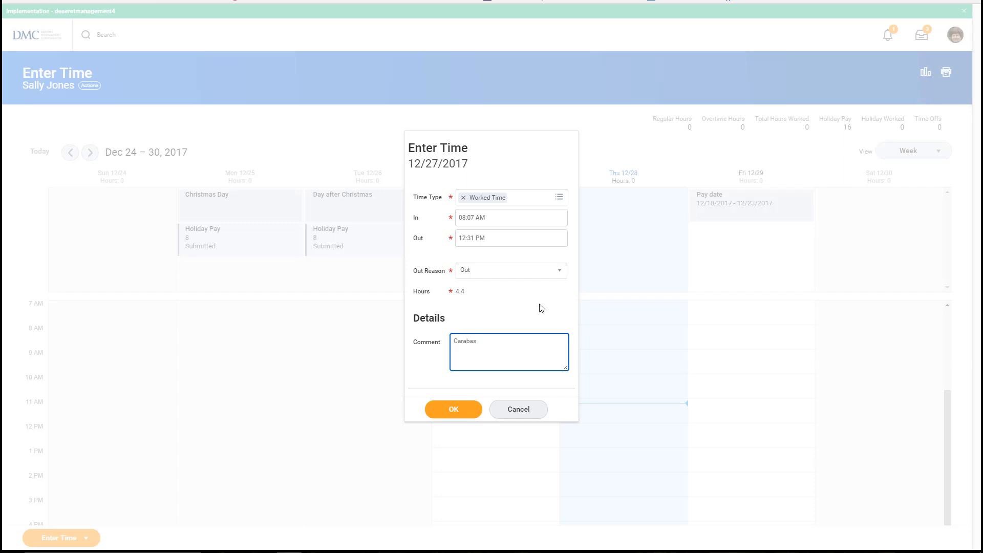
pyautogui.press('BackSpace')
pyautogui.press('BackSpace')
pyautogui.press('BackSpace')
pyautogui.press('BackSpace')
pyautogui.press('BackSpace')
pyautogui.write('rrabas')
pyautogui.click(463, 409)
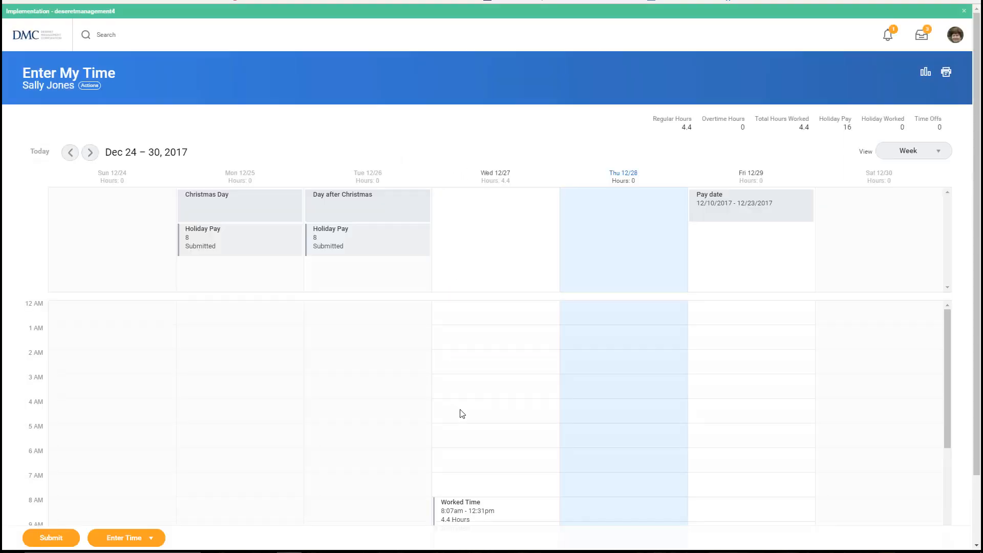
# Add a Wed 12/27 afternoon Worked Time entry from 1:15 PM to 5:42 PM (4.45 hours).
pyautogui.click(470, 482)
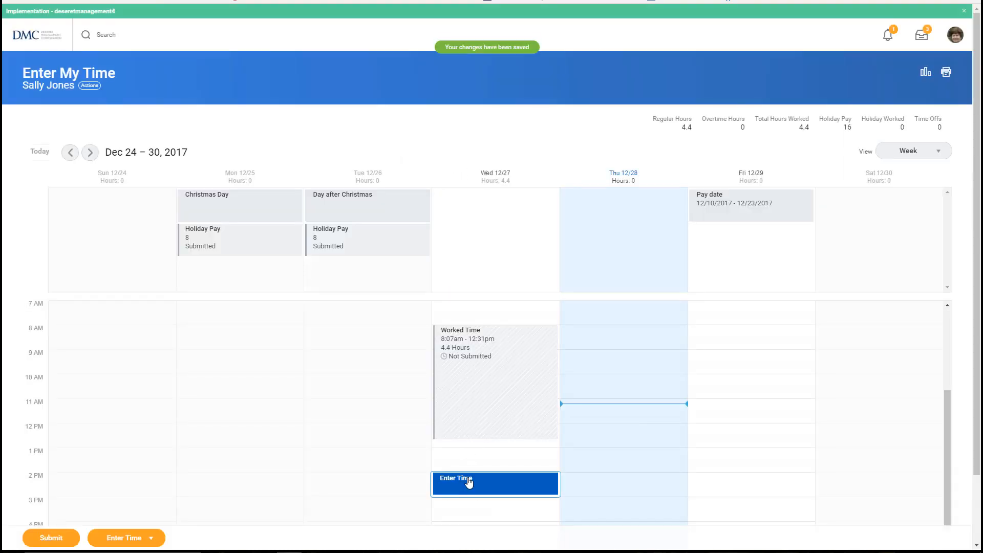
pyautogui.click(496, 224)
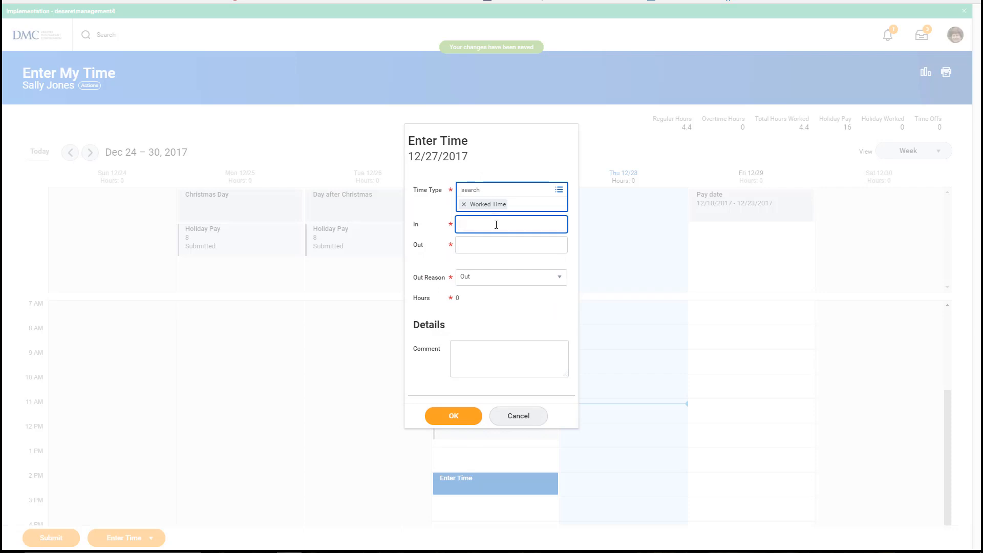
pyautogui.write('115p')
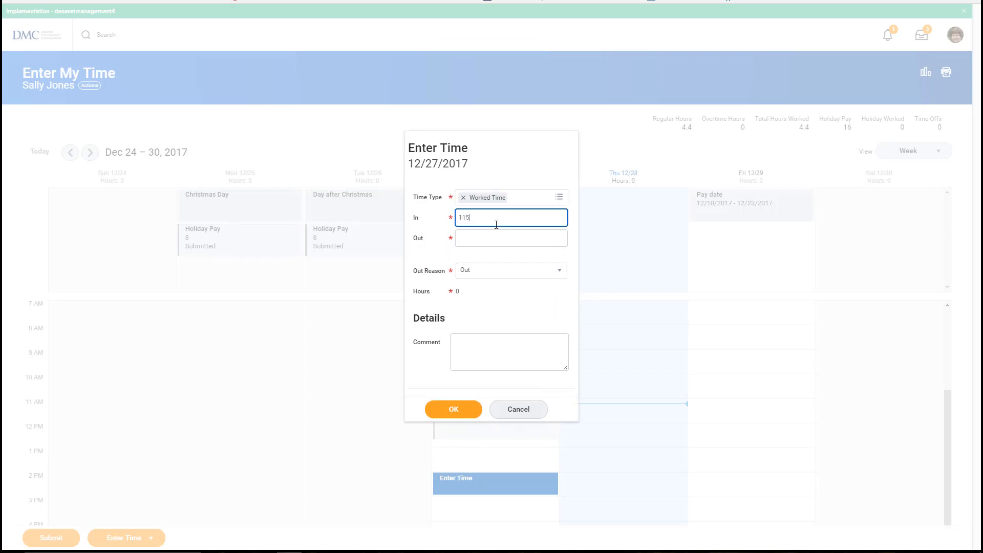
pyautogui.press('Tab')
pyautogui.write('5')
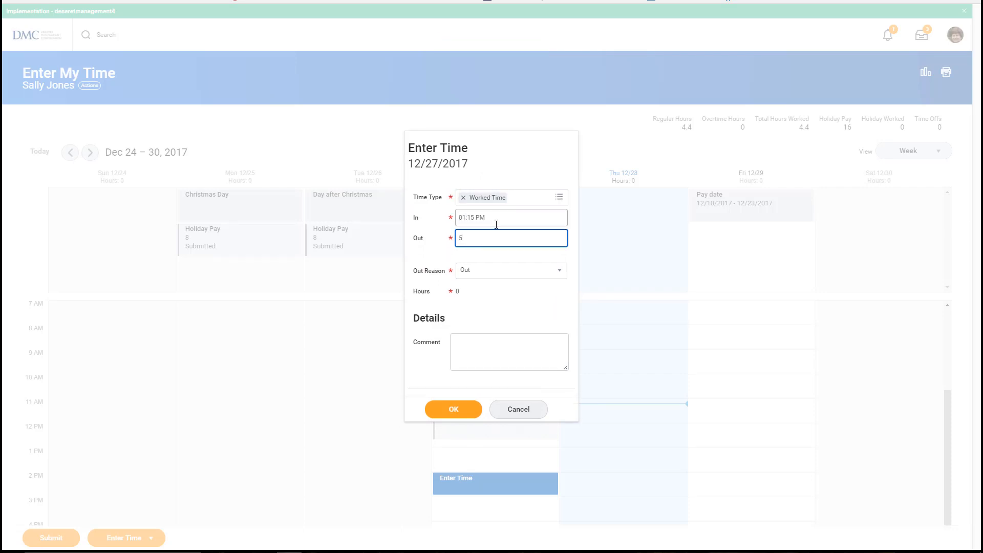
pyautogui.write('42p')
pyautogui.press('Tab')
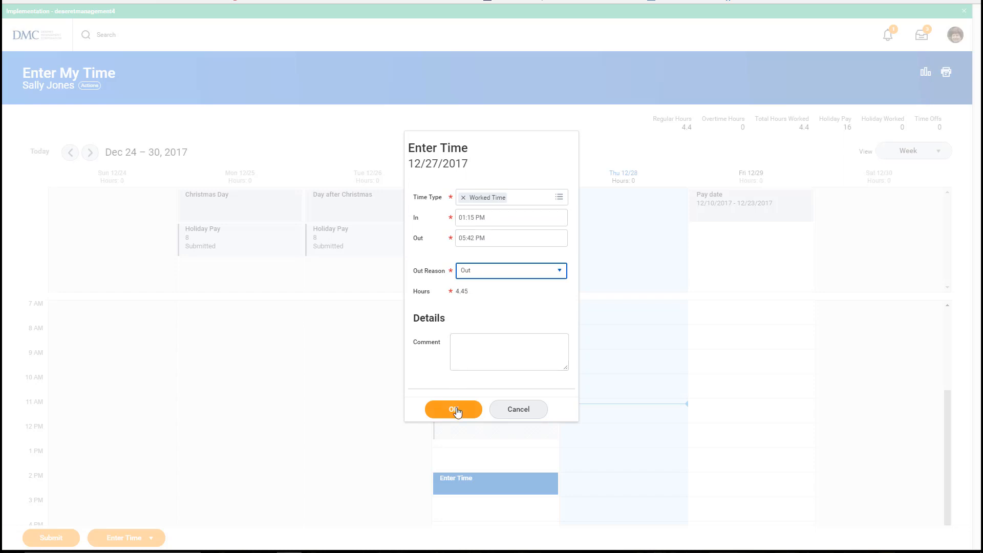
pyautogui.click(456, 410)
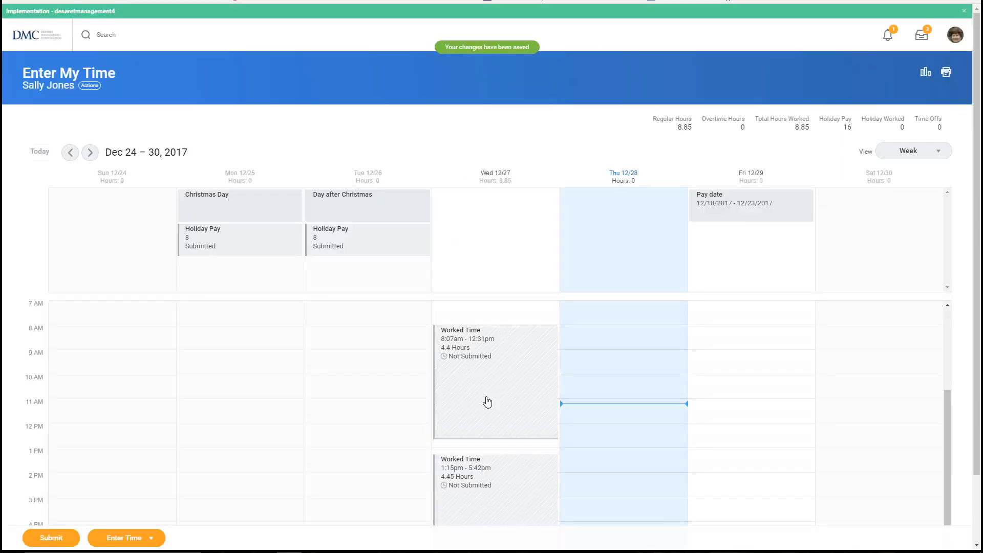
pyautogui.scroll(-1, 487, 402)
pyautogui.scroll(-1, 487, 402)
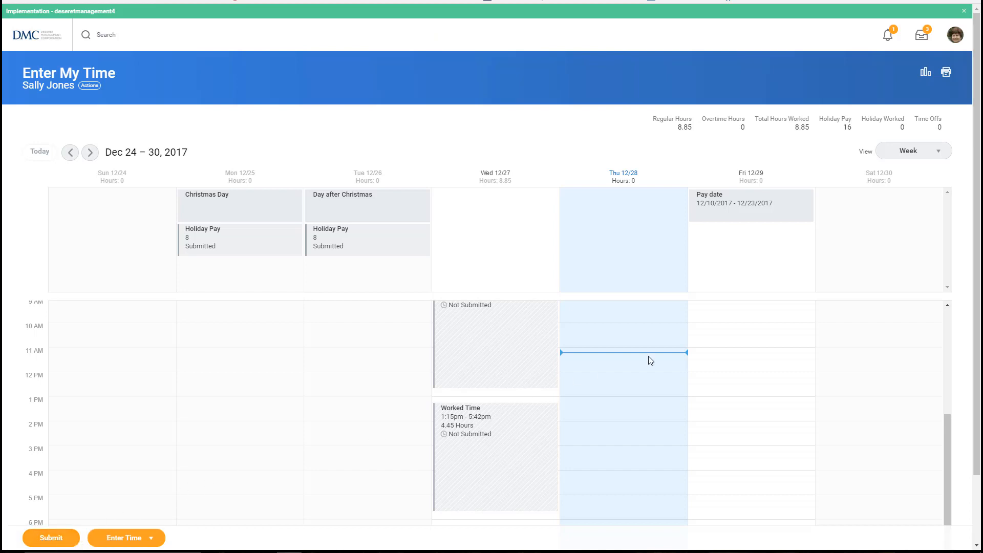
pyautogui.scroll(2, 640, 356)
# Save a Thu 12/28 Worked Time entry from 8:24 AM to 12:17 PM.
pyautogui.click(607, 387)
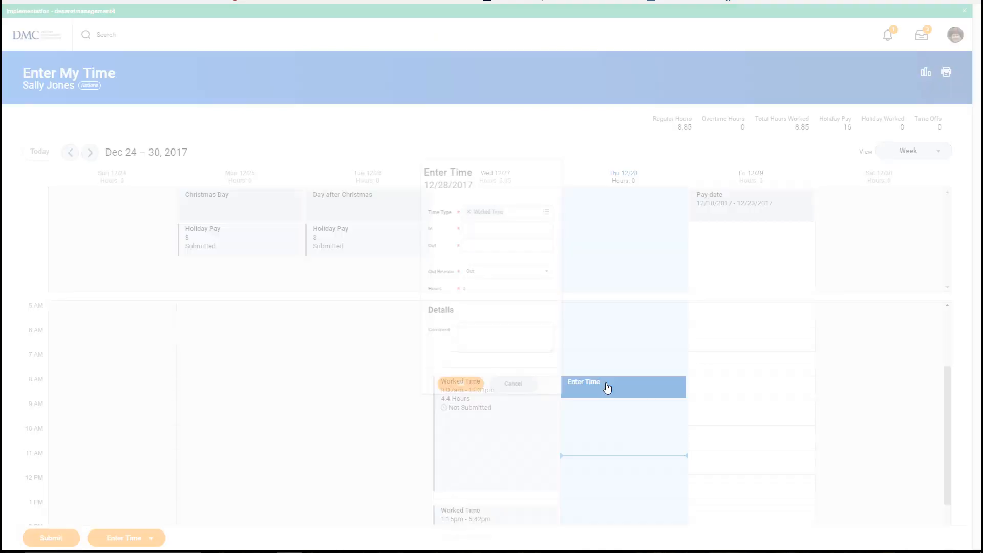
pyautogui.click(487, 223)
pyautogui.write('8')
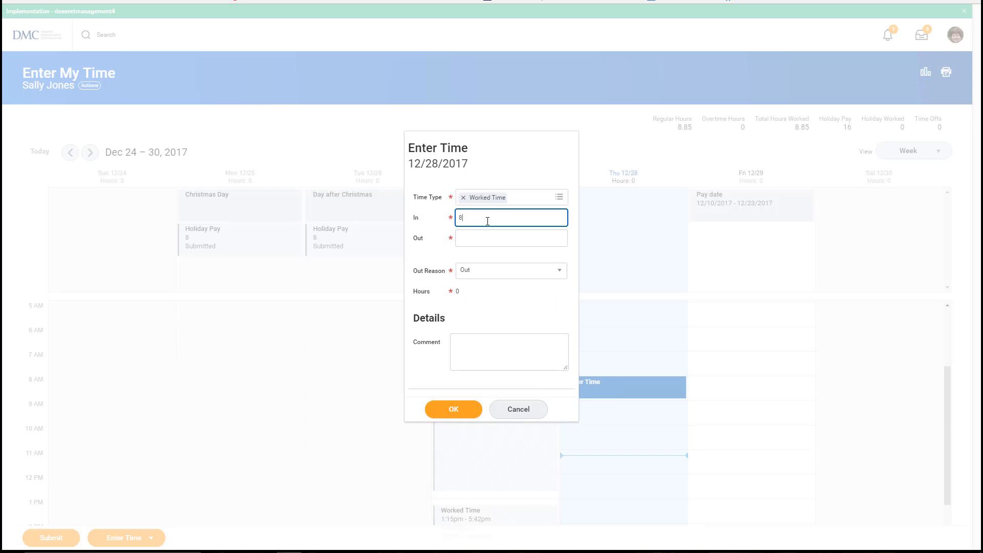
pyautogui.write(':24')
pyautogui.press('Tab')
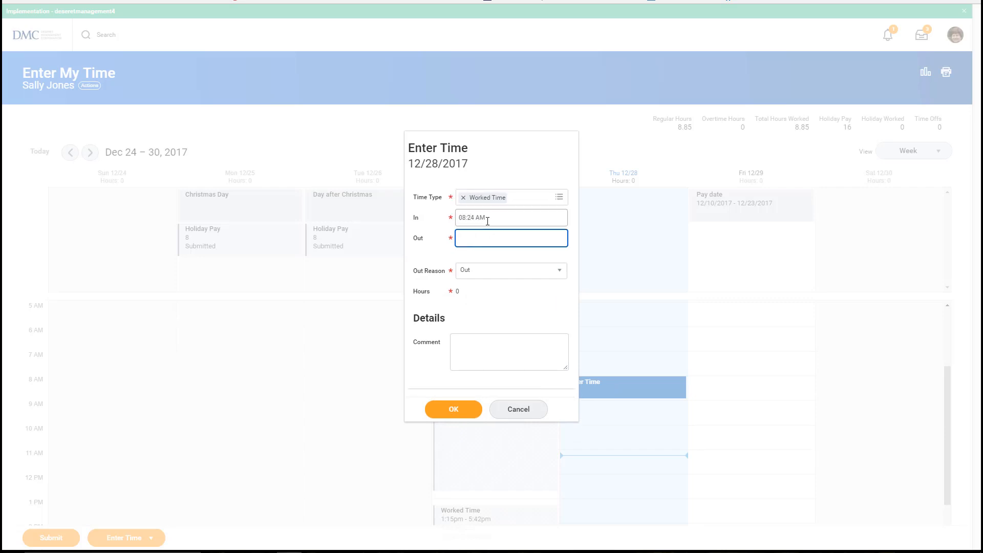
pyautogui.write('12:')
pyautogui.write('17')
pyautogui.press('Tab')
pyautogui.click(445, 408)
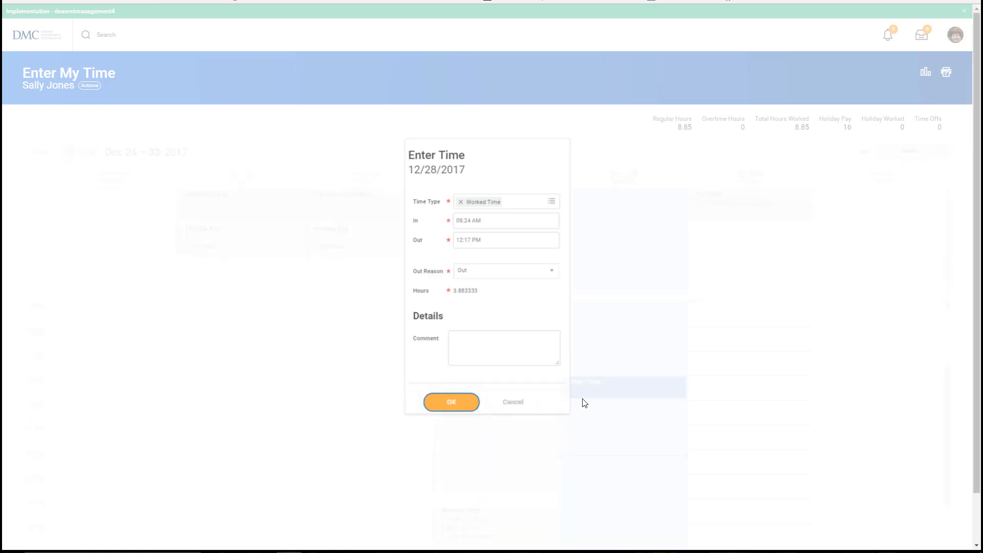
pyautogui.scroll(-2, 647, 394)
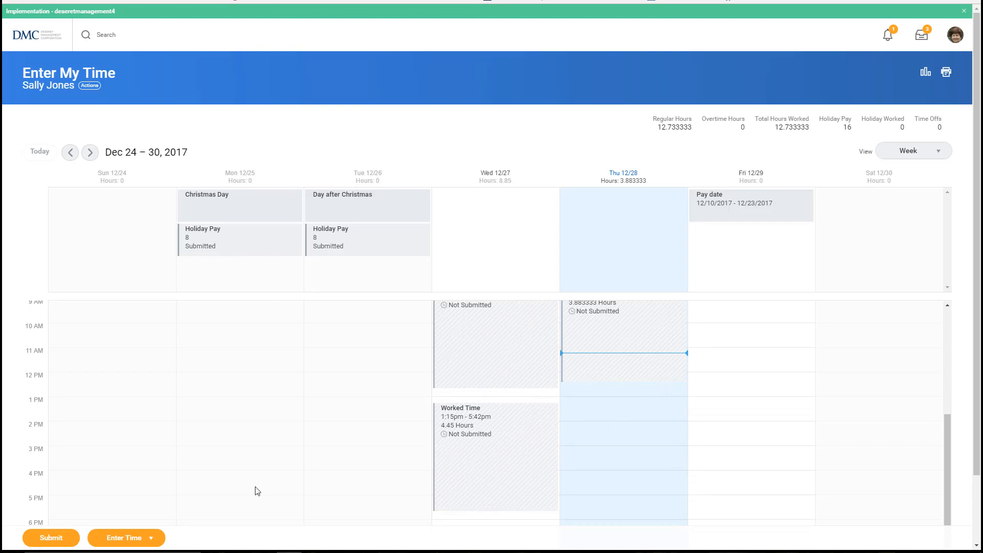
# Switch to the weekly entry grid and fill Sunday 12/24 with times 807 to 1215.
pyautogui.click(155, 542)
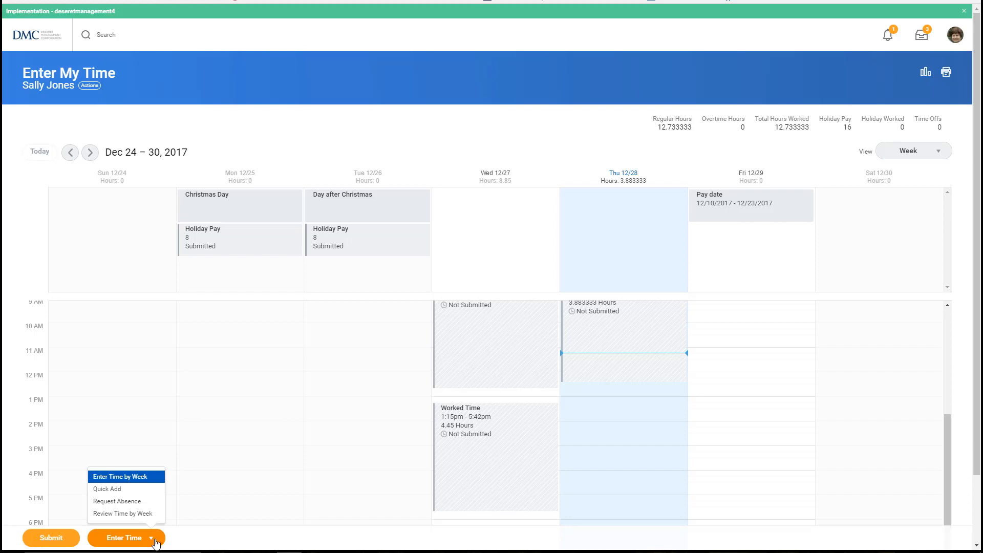
pyautogui.click(140, 479)
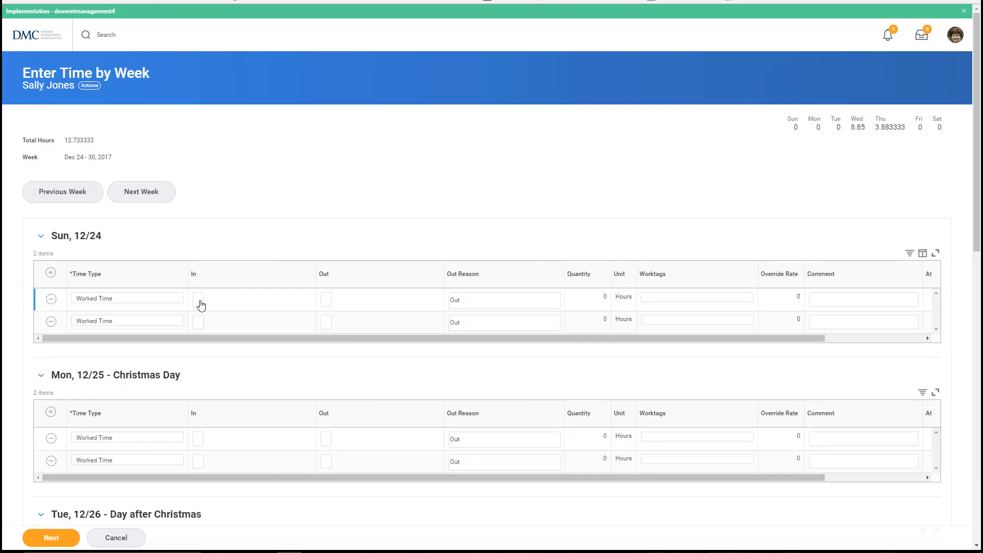
pyautogui.click(198, 301)
pyautogui.write('807')
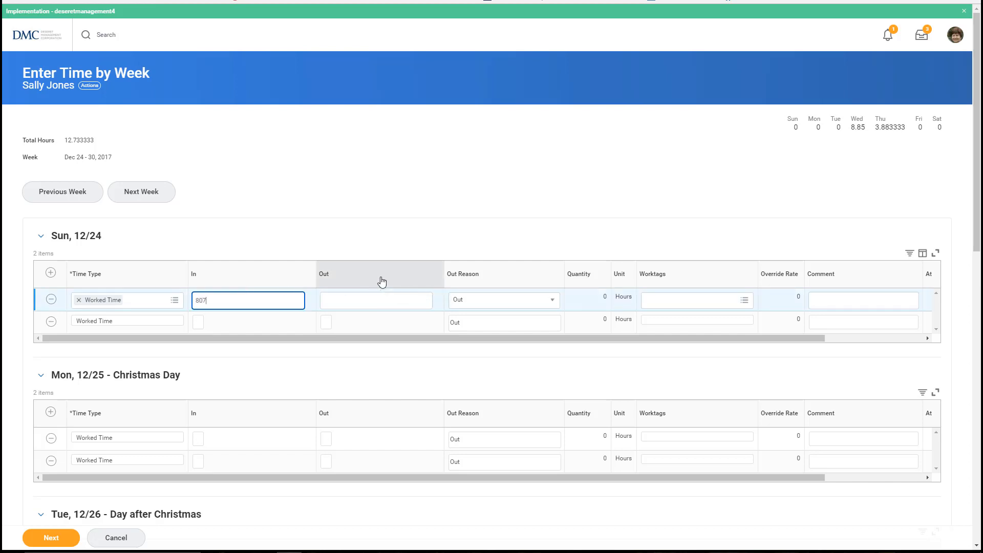
pyautogui.press('Tab')
pyautogui.write('1215')
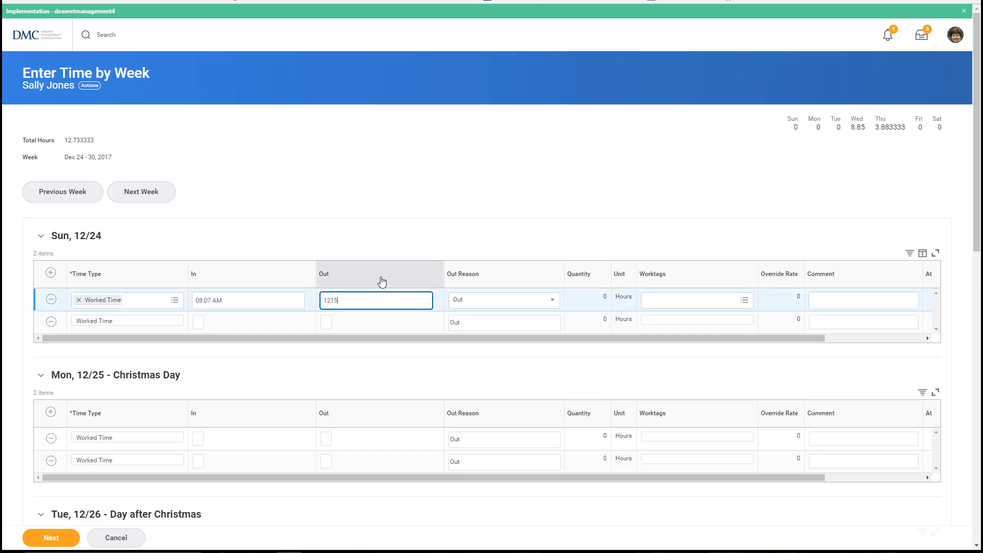
pyautogui.press('Tab')
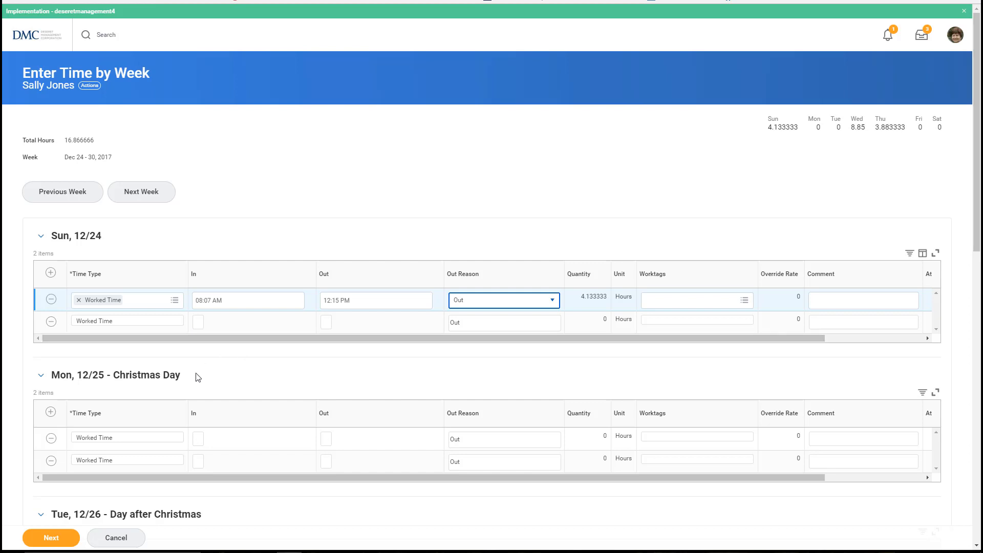
# Cancel the weekly entry form, discarding the unsaved Sunday times.
pyautogui.scroll(-2, 185, 393)
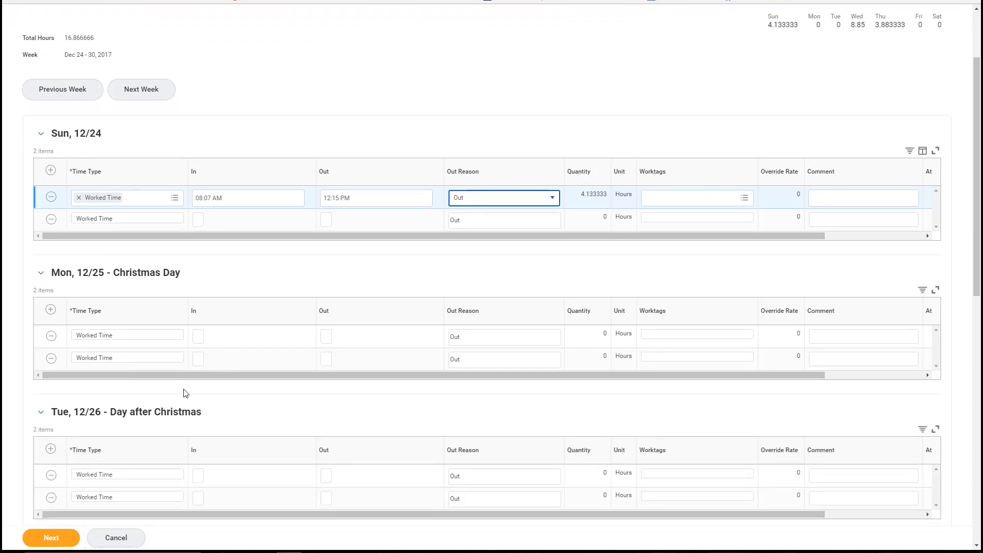
pyautogui.scroll(-3, 186, 393)
pyautogui.click(91, 538)
pyautogui.click(147, 542)
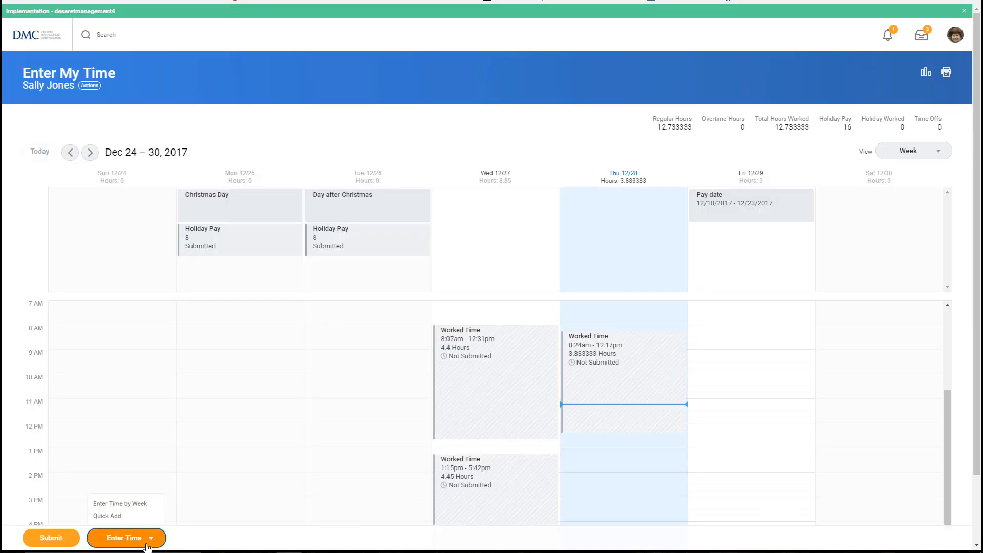
# Start a Quick Add with a first time block of 8:00 AM to 12:00 PM.
pyautogui.click(135, 491)
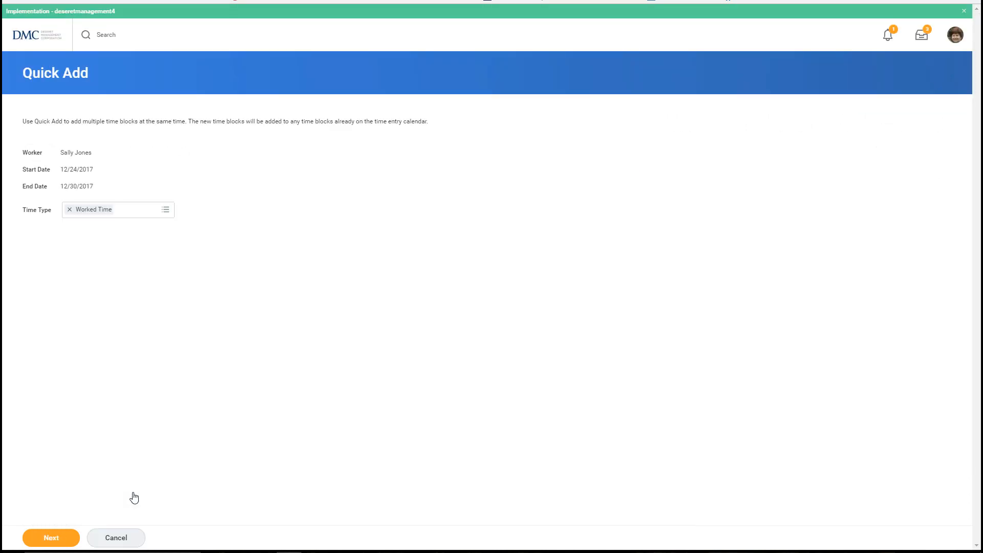
pyautogui.click(31, 536)
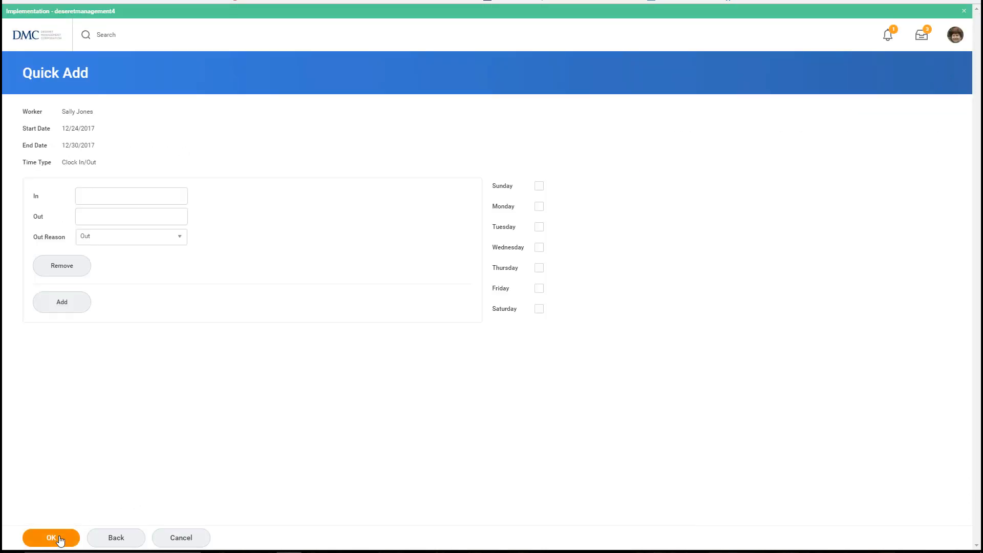
pyautogui.click(116, 199)
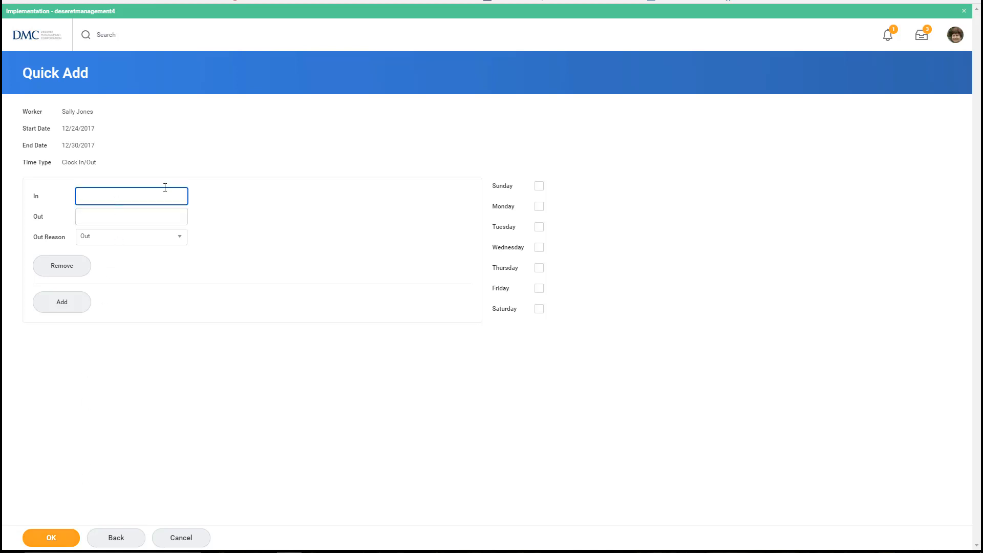
pyautogui.write('807')
pyautogui.press('Tab')
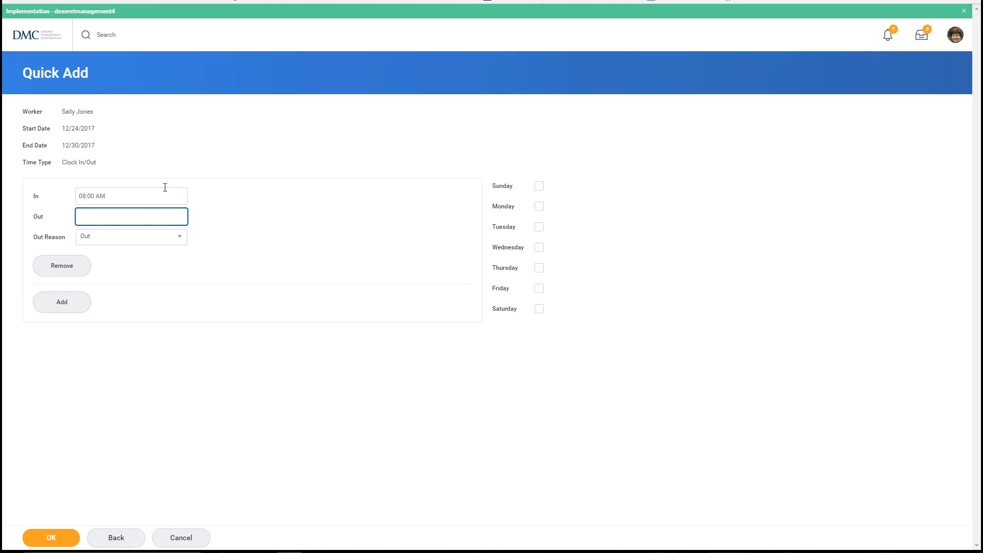
pyautogui.write('12:')
pyautogui.write('00')
pyautogui.press('Tab')
# Add a second time block from 1:00 PM to 5:00 PM.
pyautogui.click(77, 304)
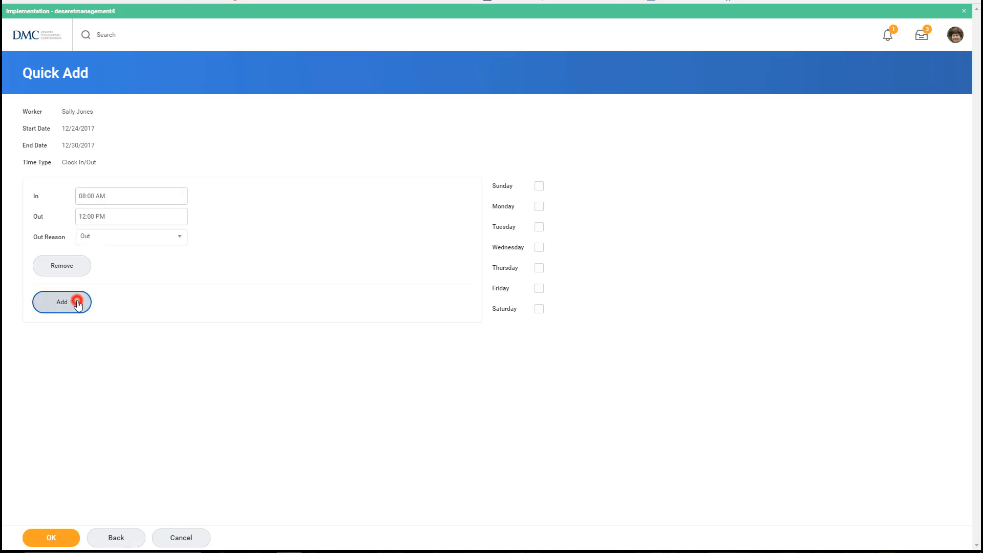
pyautogui.write('100')
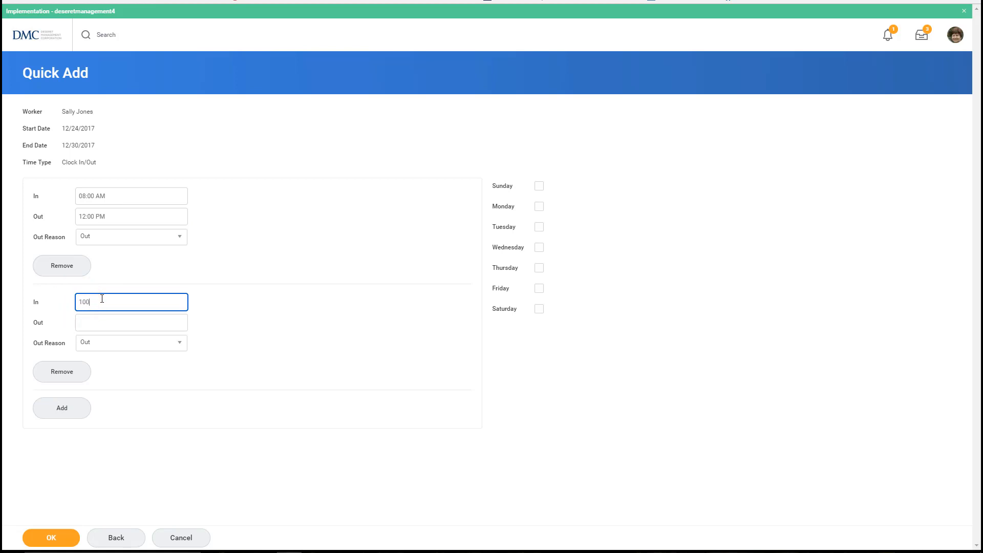
pyautogui.press('Tab')
pyautogui.write('500')
pyautogui.press('Tab')
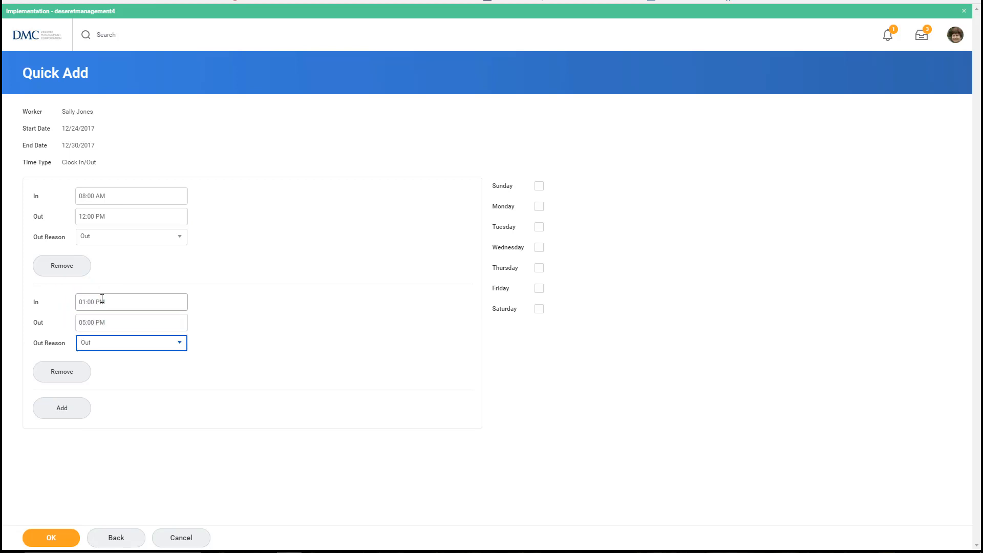
# Apply both time blocks to Friday 12/29 only and save them.
pyautogui.click(539, 207)
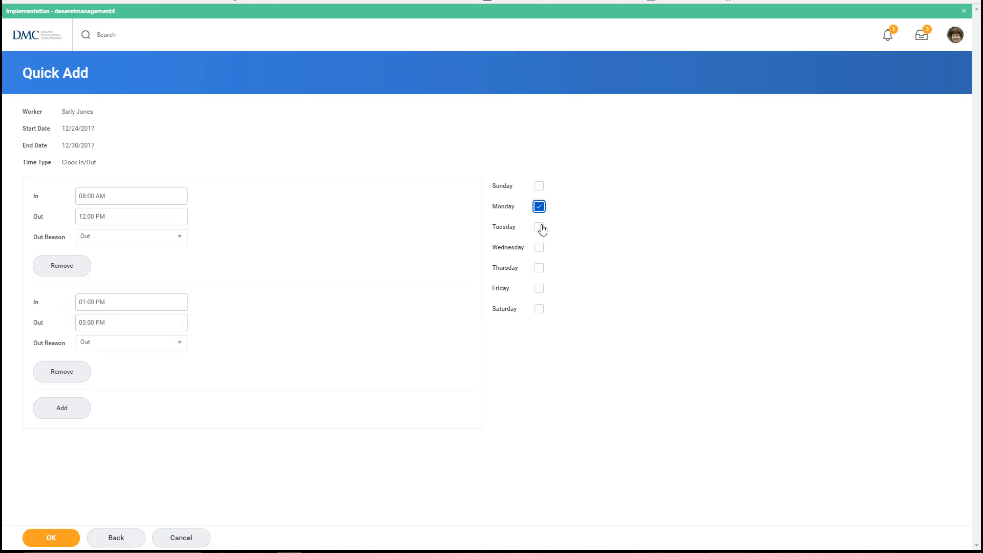
pyautogui.click(540, 227)
pyautogui.click(541, 250)
pyautogui.click(541, 270)
pyautogui.click(543, 292)
pyautogui.click(540, 291)
pyautogui.click(539, 268)
pyautogui.click(539, 248)
pyautogui.click(539, 225)
pyautogui.click(538, 208)
pyautogui.click(538, 290)
pyautogui.click(66, 544)
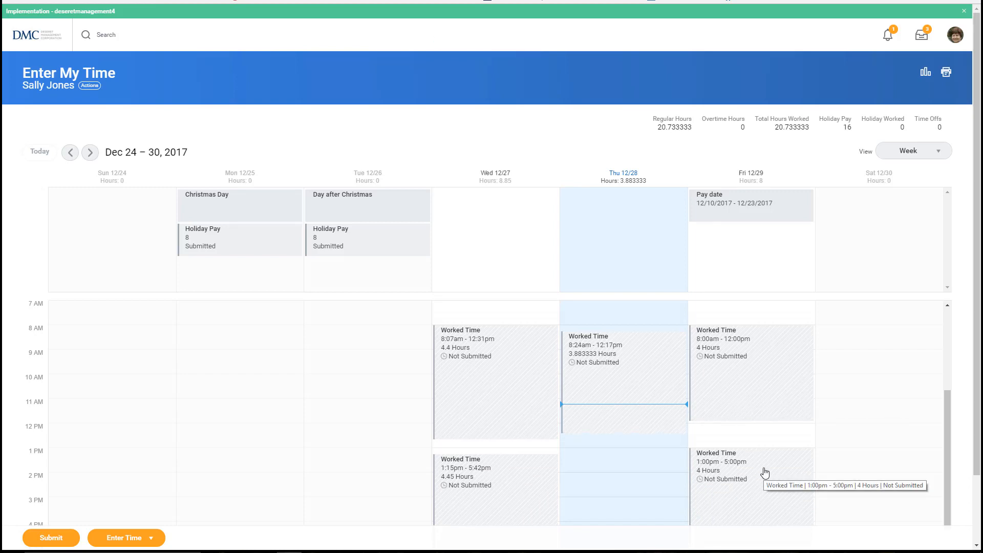
# Change Friday 12/29's morning block to 7:52 AM–12:15 PM, 4.383333 hours.
pyautogui.click(745, 390)
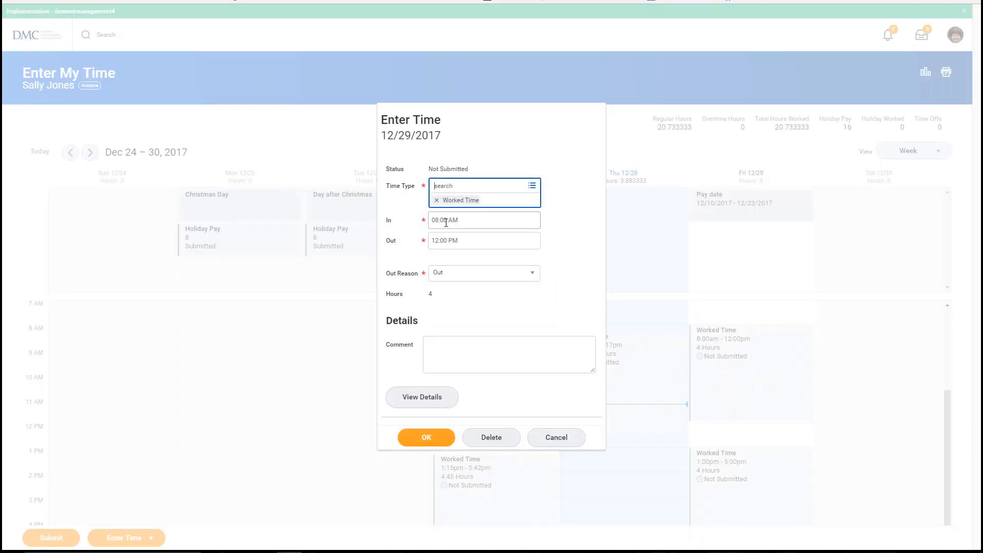
pyautogui.click(446, 222)
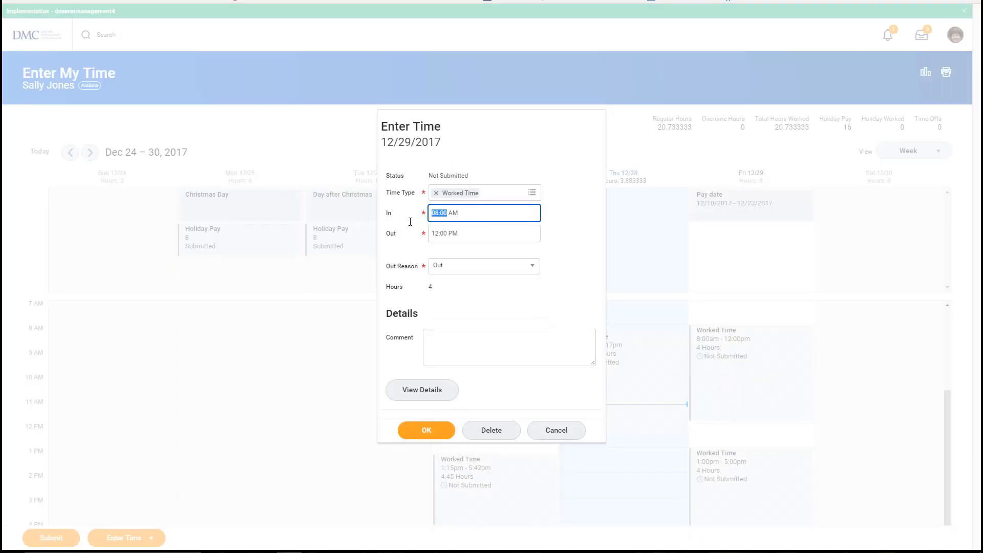
pyautogui.write('7:')
pyautogui.write('52')
pyautogui.press('Tab')
pyautogui.press('End')
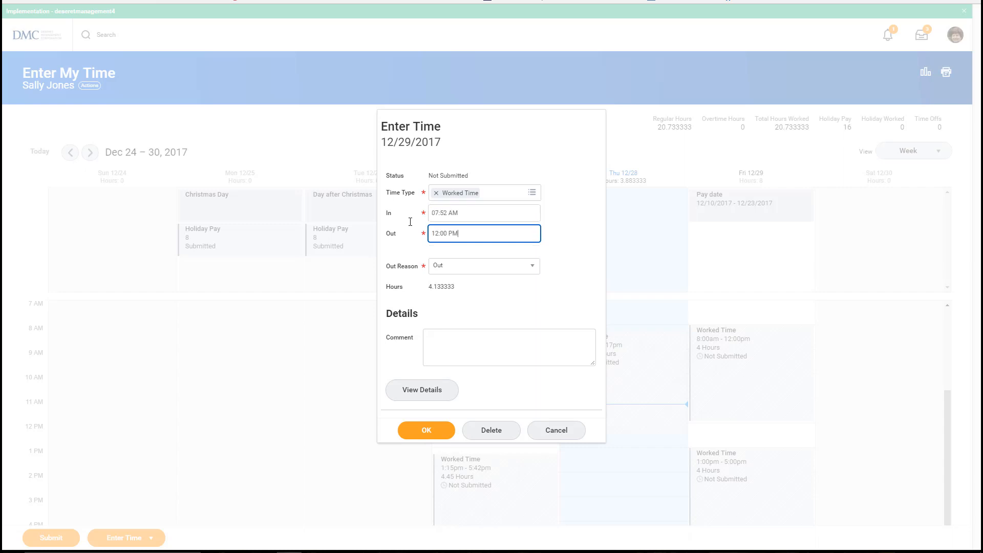
pyautogui.moveTo(444, 235); pyautogui.dragTo(416, 238)
pyautogui.write('1215')
pyautogui.press('Tab')
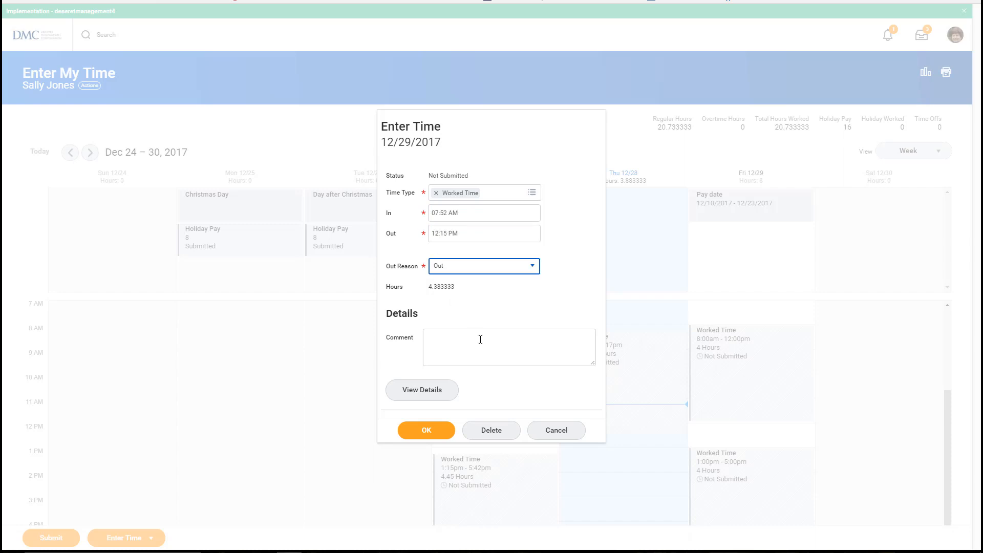
pyautogui.click(426, 430)
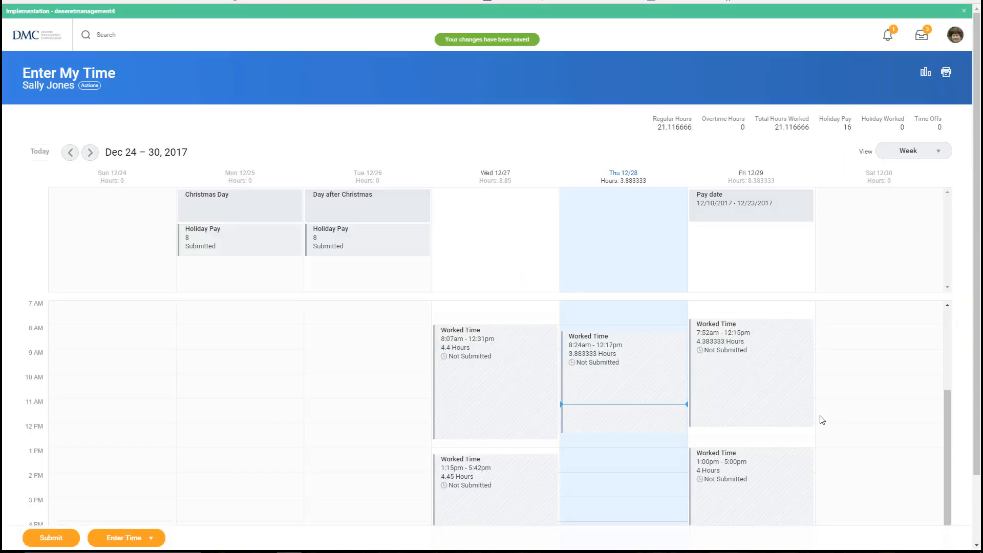
pyautogui.click(786, 408)
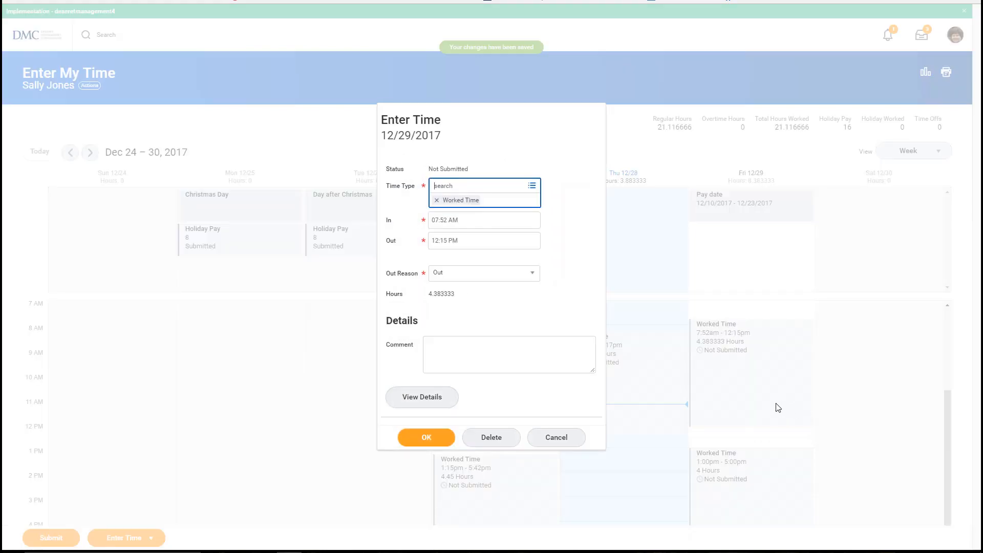
pyautogui.click(423, 397)
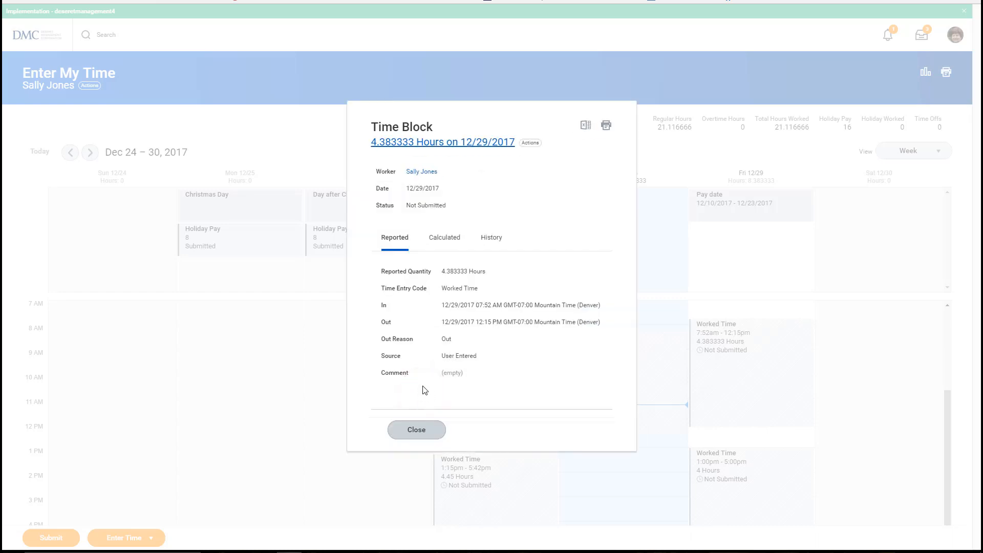
pyautogui.click(456, 241)
pyautogui.click(492, 256)
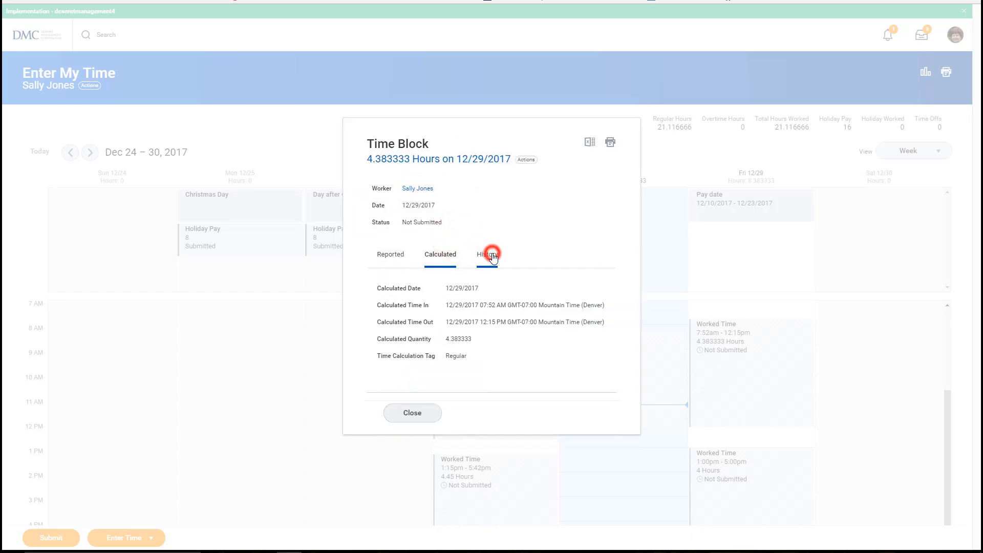
pyautogui.click(344, 414)
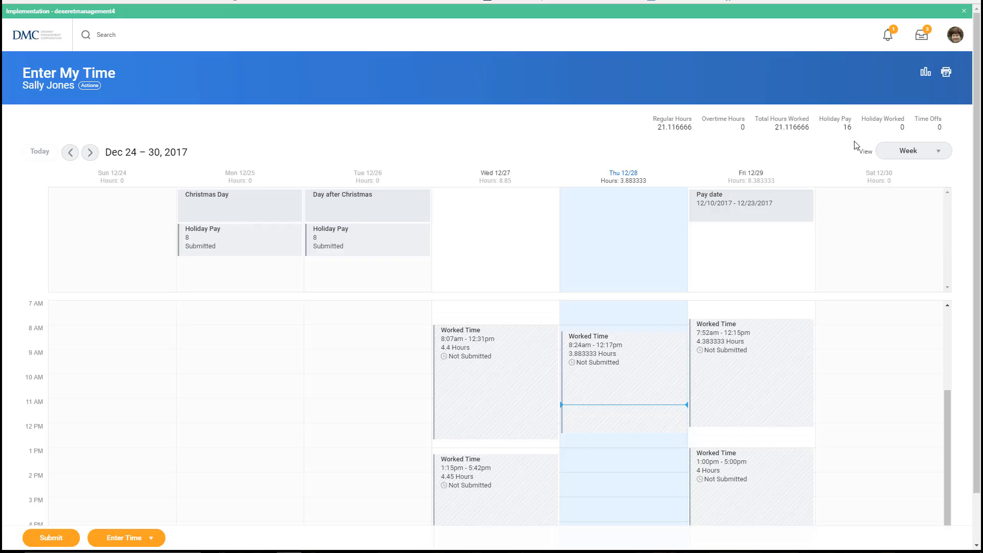
pyautogui.click(936, 153)
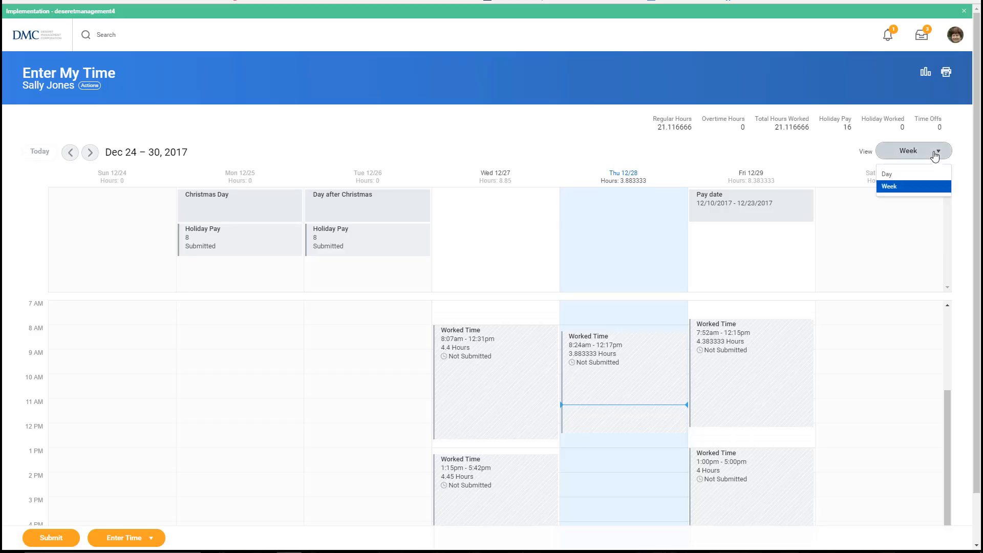
pyautogui.click(936, 152)
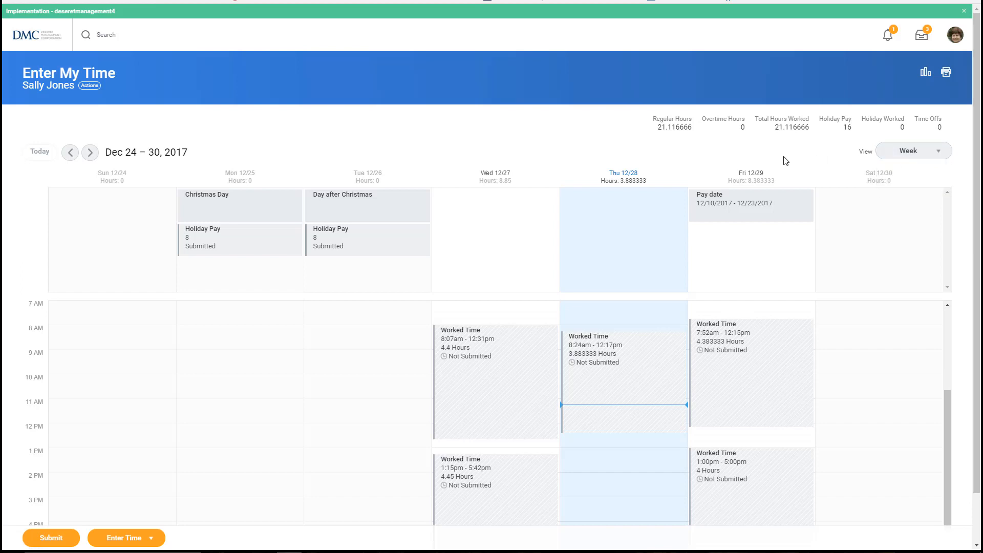
# Submit the 21.116666 weekly hours and review the Process and Details tabs before finishing.
pyautogui.click(50, 538)
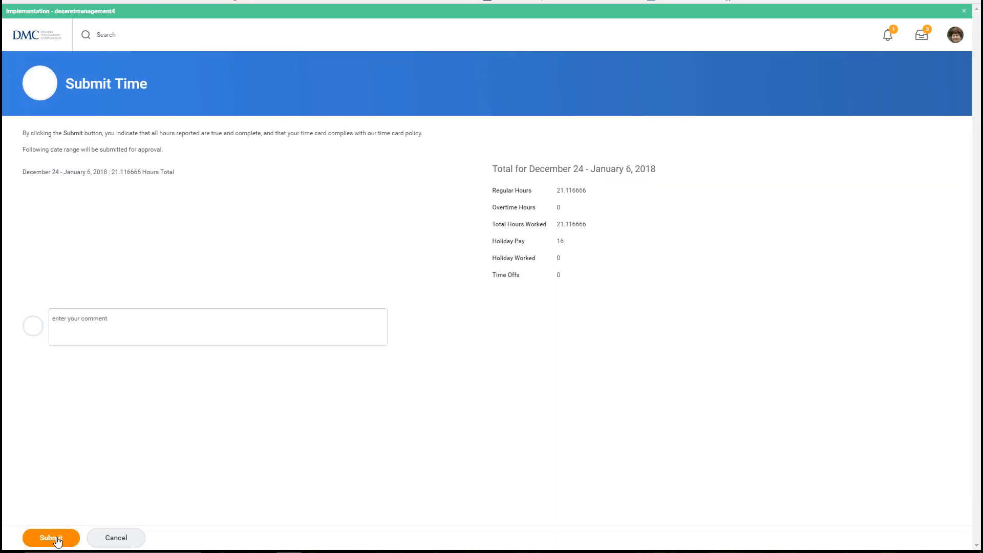
pyautogui.click(56, 539)
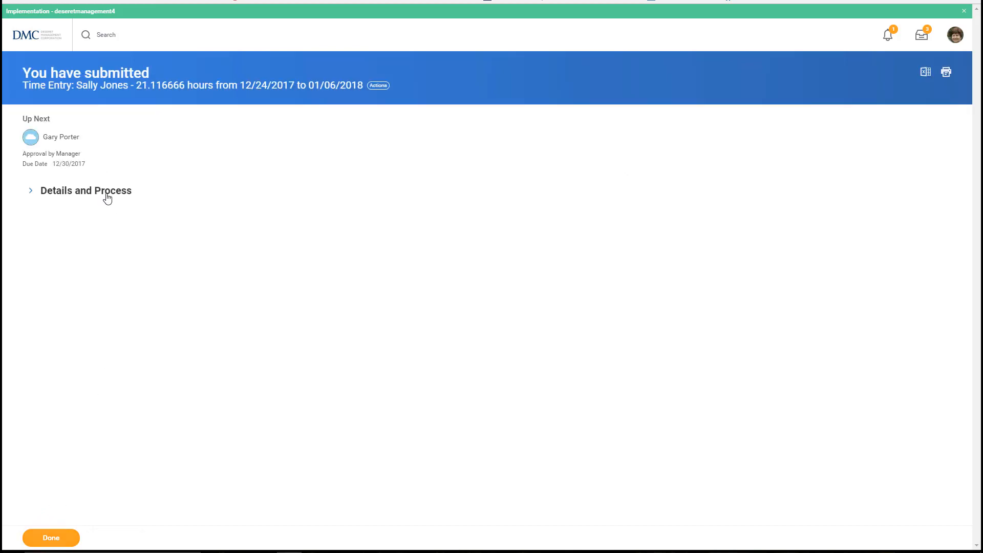
pyautogui.click(105, 194)
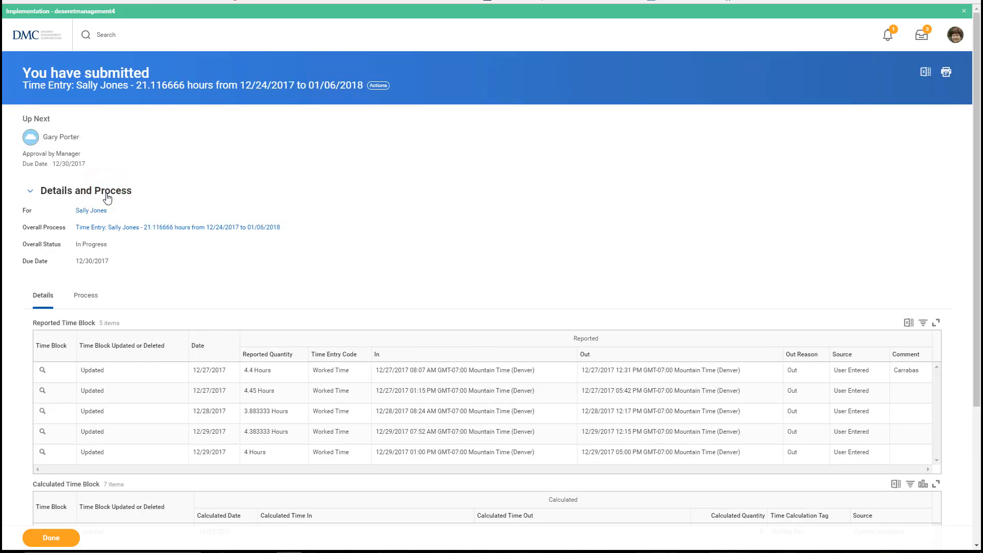
pyautogui.click(94, 301)
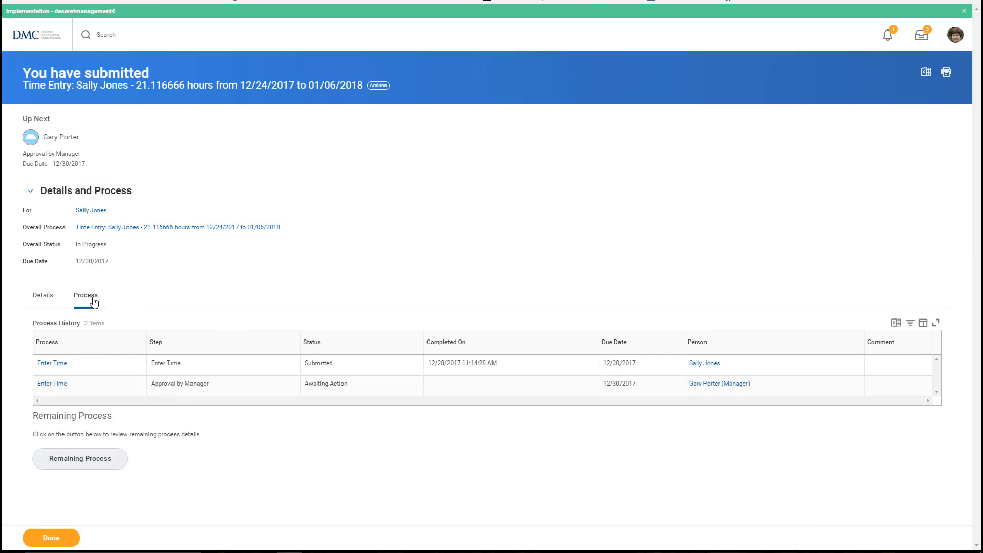
pyautogui.click(47, 299)
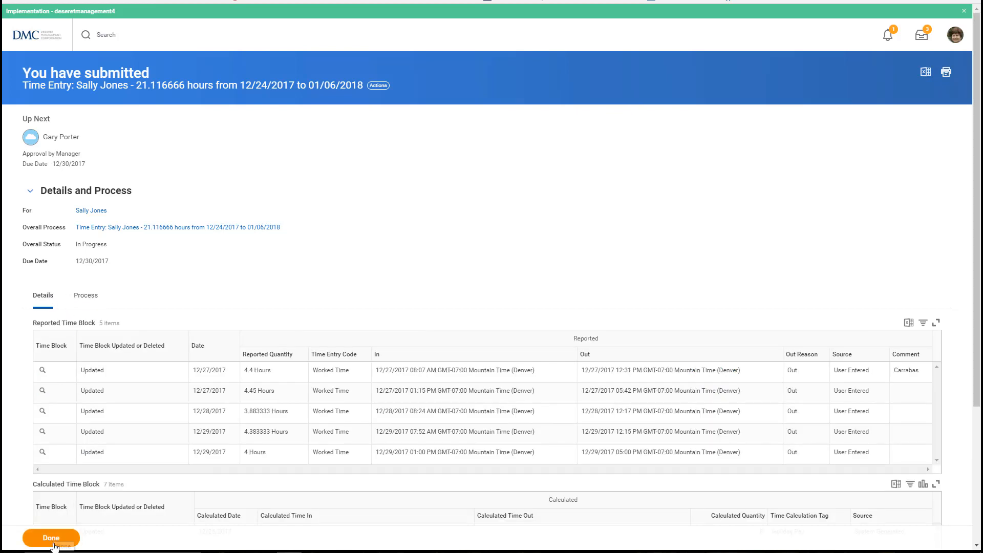
pyautogui.click(55, 546)
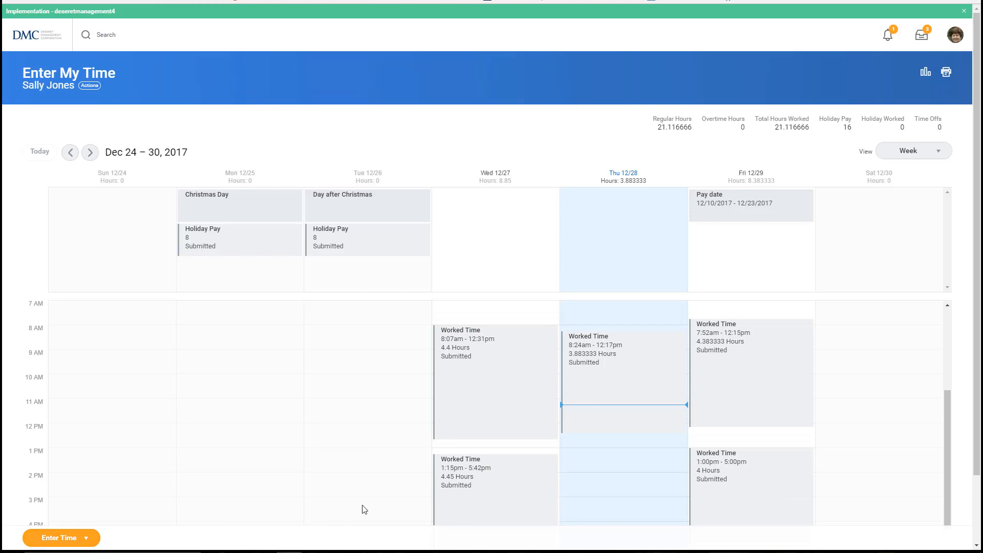
# Go back to the Workday home page and type 'make' into the search box.
pyautogui.click(34, 39)
pyautogui.click(88, 39)
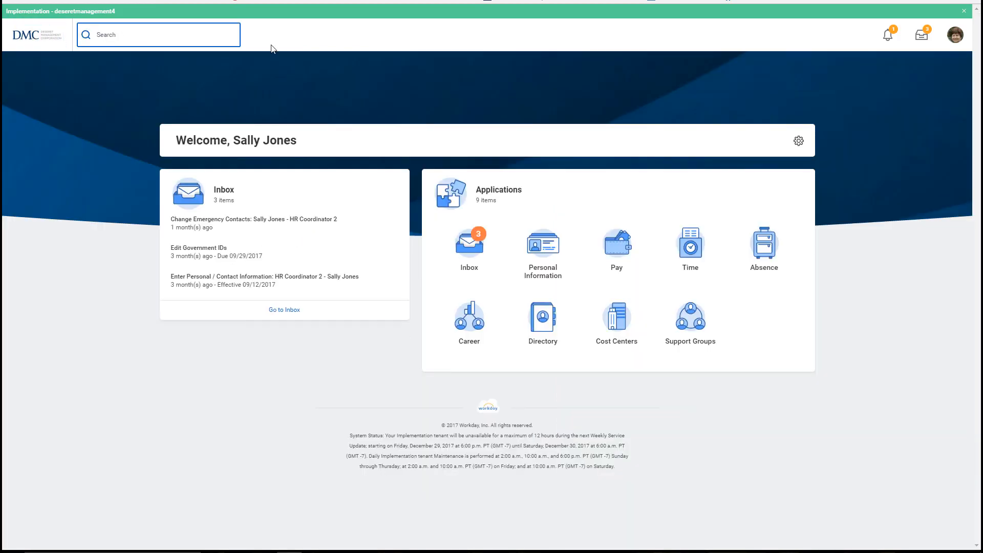
pyautogui.write('make it a gr')
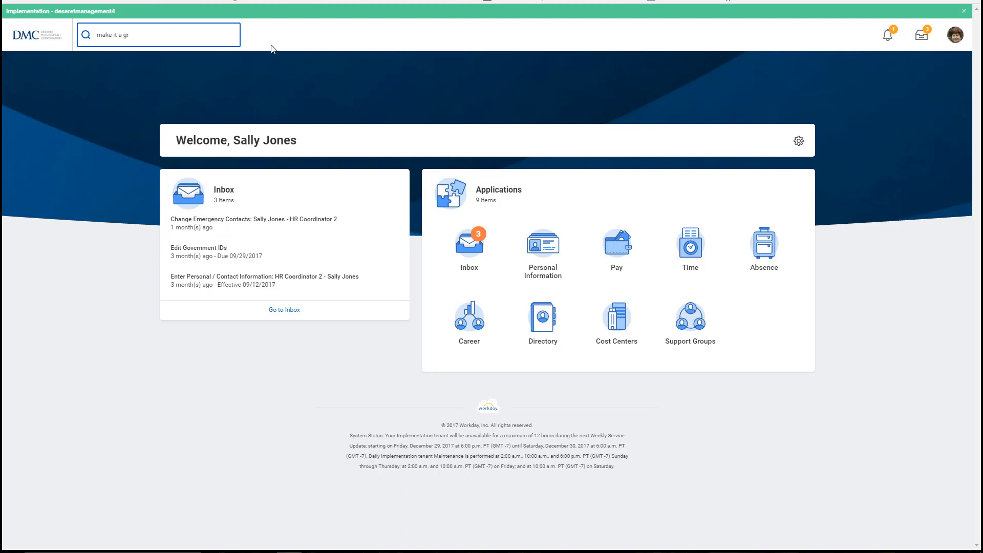